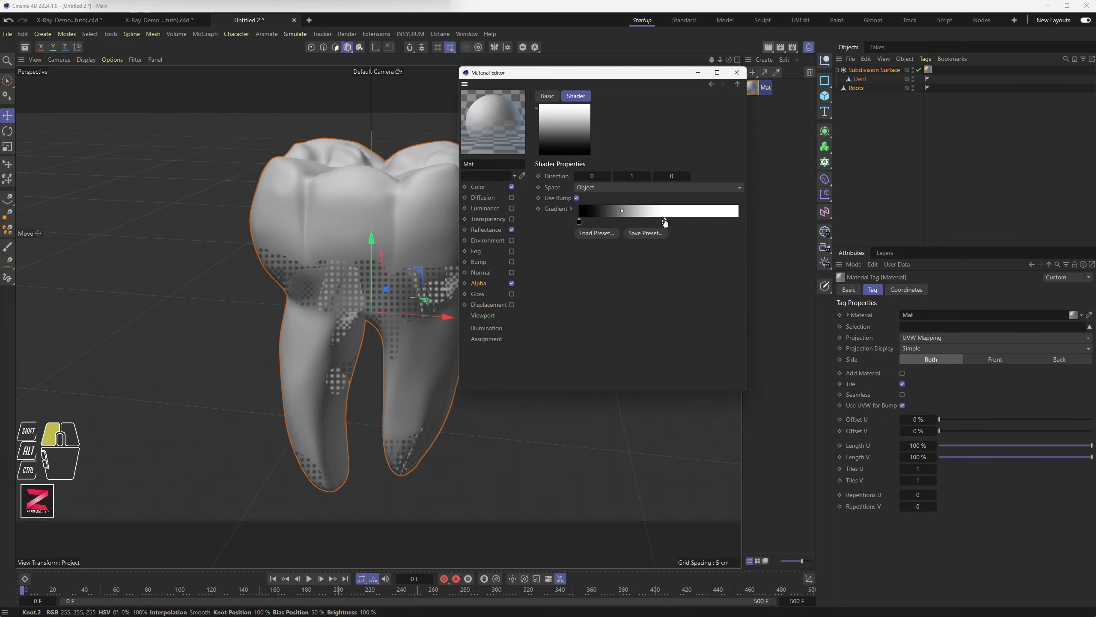
Move the alpha gradient's black knot to about 38 %, just before the white knot, for a sharp transition
{"action": "left_click_drag", "start_coordinate": [579, 222], "coordinate": [640, 223]}
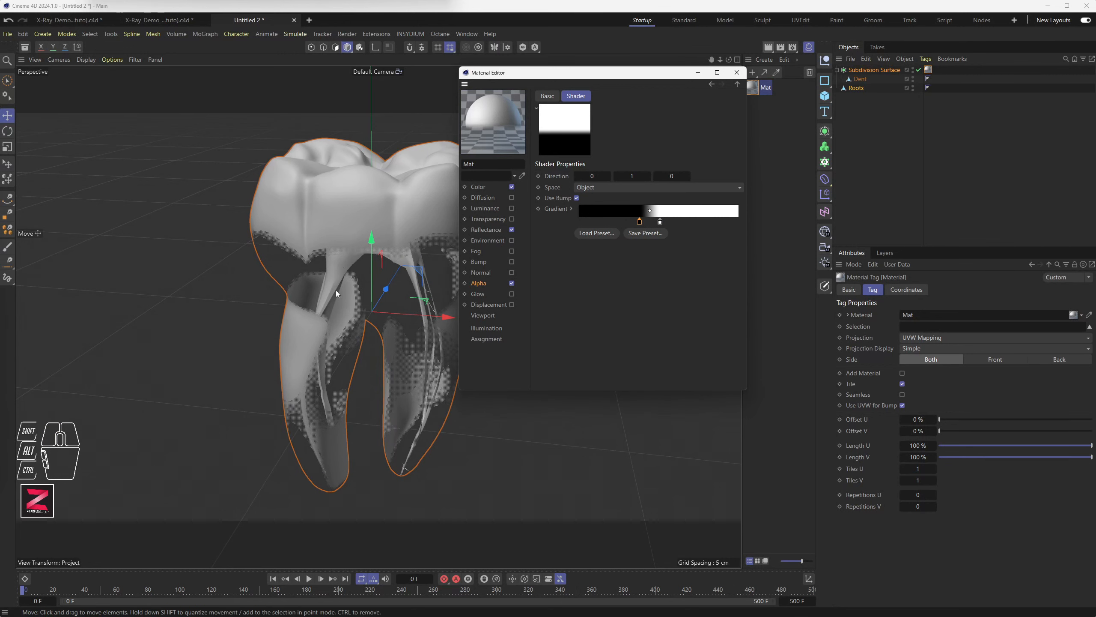
{"action": "left_click_drag", "start_coordinate": [347, 338], "coordinate": [325, 262], "text": "alt"}
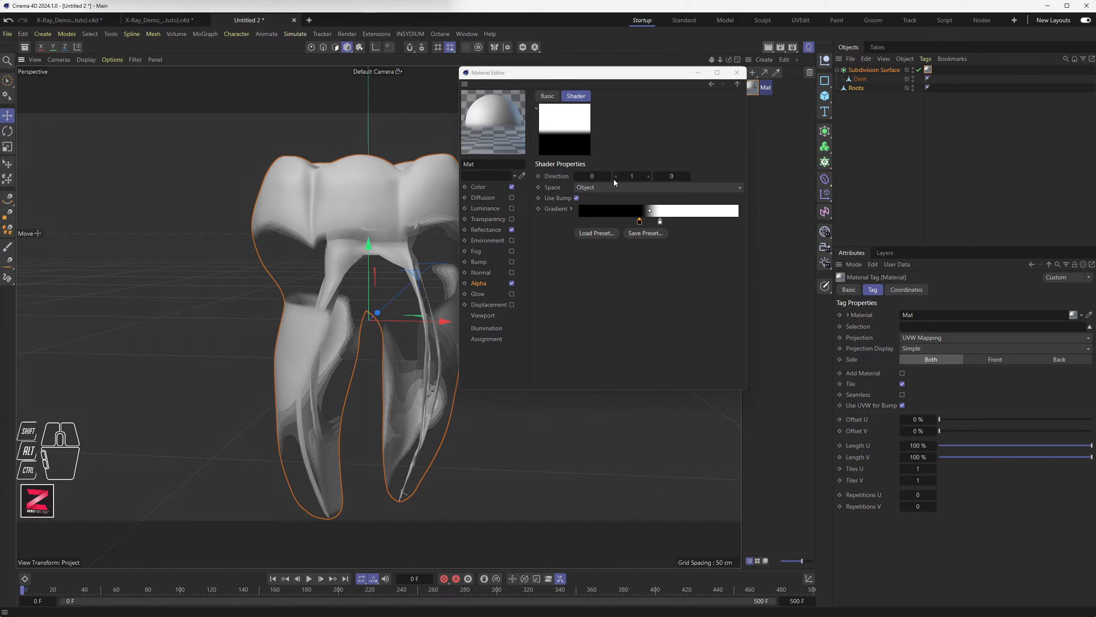
Set the alpha falloff shader's space to World and render the viewport
{"action": "left_click", "coordinate": [577, 198]}
{"action": "left_click", "coordinate": [616, 189]}
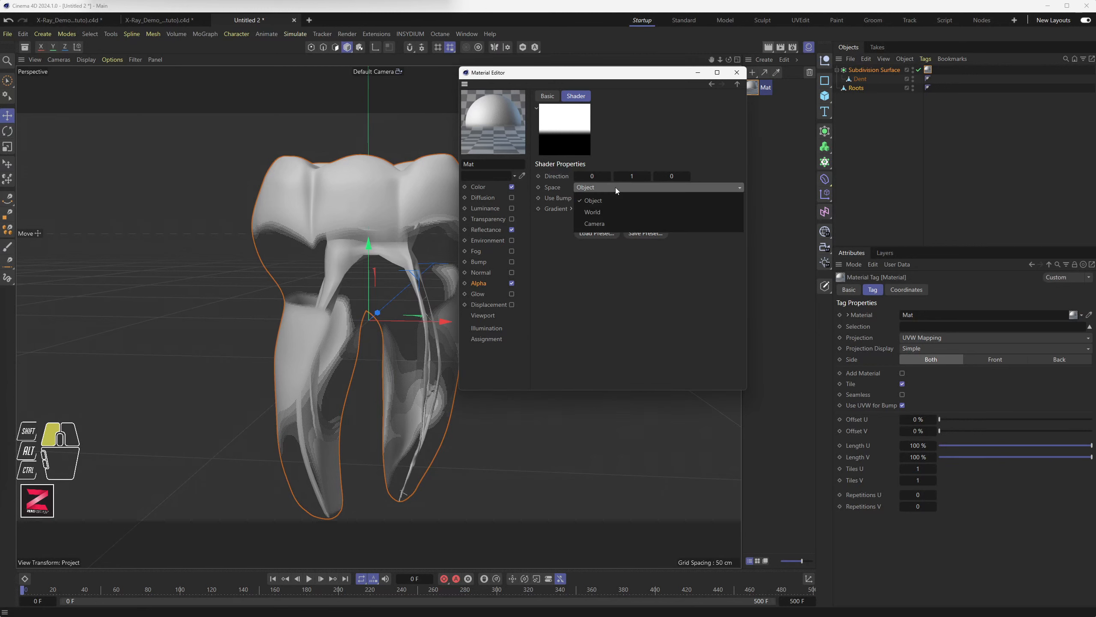
{"action": "left_click_drag", "start_coordinate": [615, 187], "coordinate": [610, 210]}
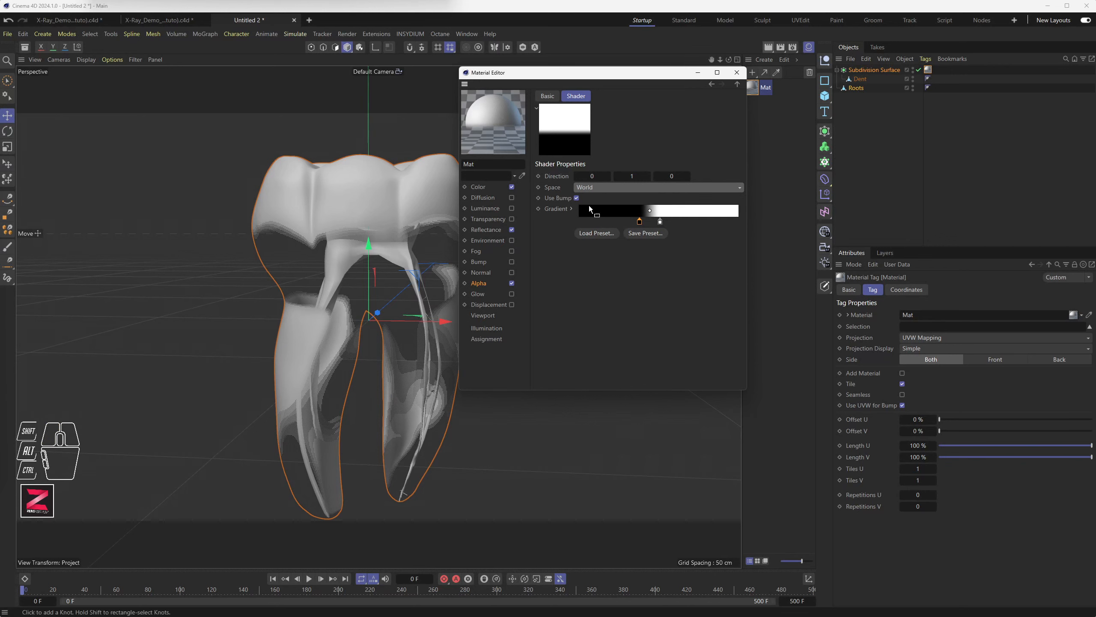
{"action": "left_click", "coordinate": [768, 47]}
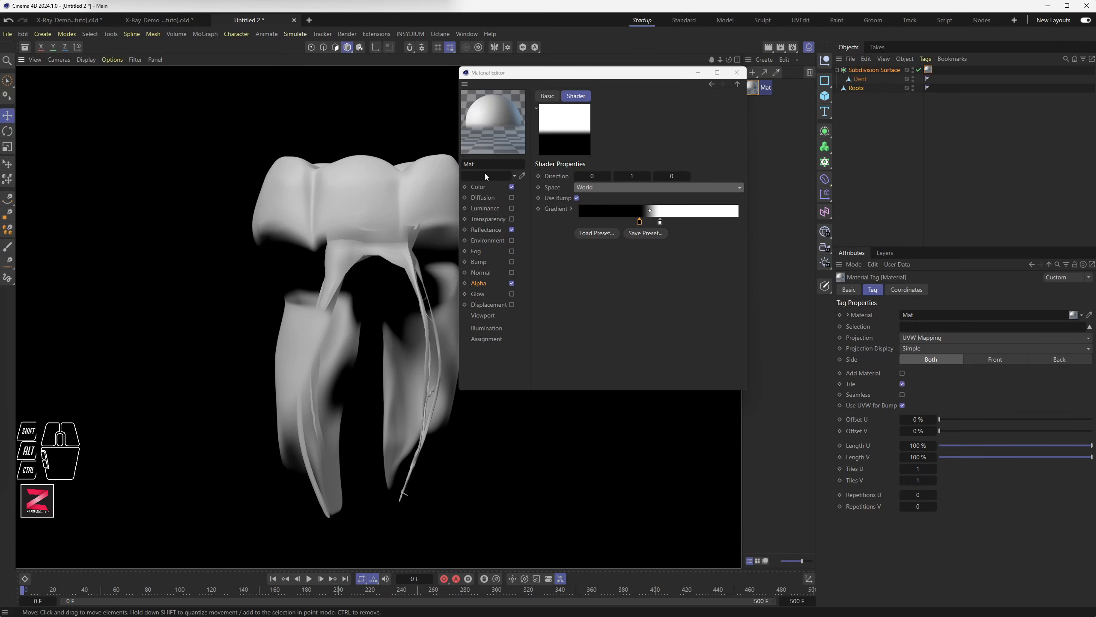
Set the alpha falloff direction to 0, 0, 1 so it runs along the Z axis
{"action": "left_click", "coordinate": [631, 175]}
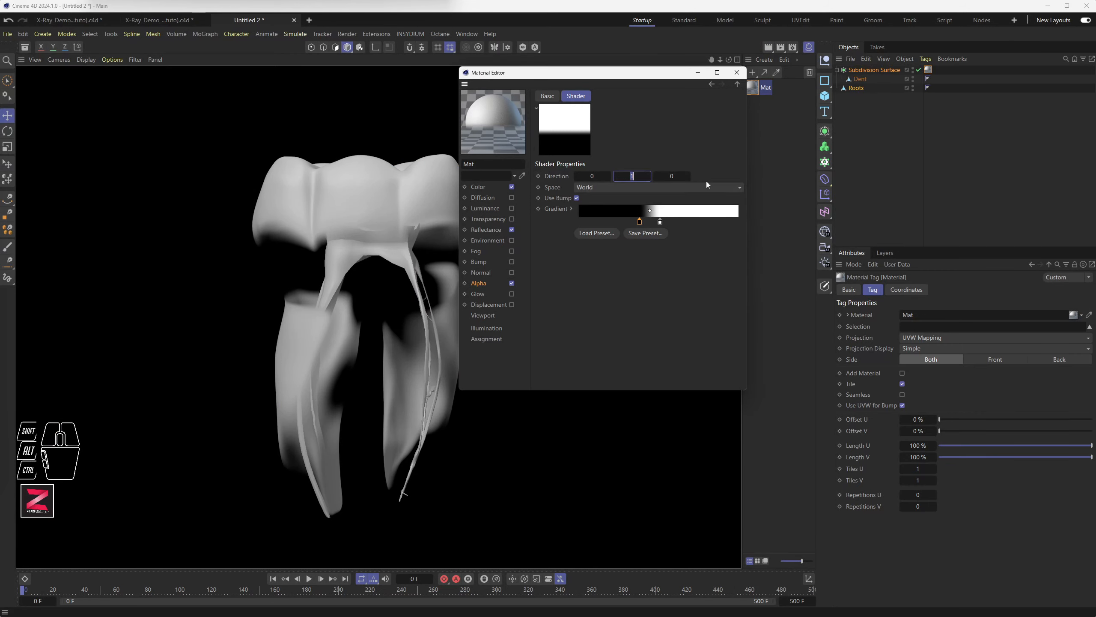
{"action": "key", "text": "Tab"}
{"action": "type", "text": "1"}
{"action": "key", "text": "Return"}
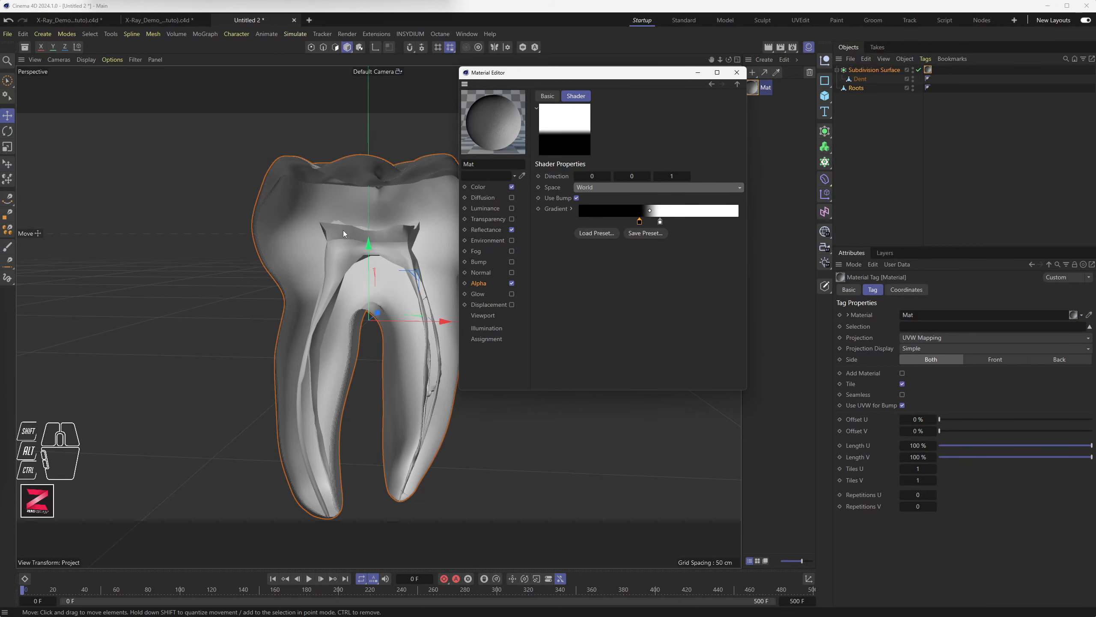
Examine how the world-space falloff cuts through the tooth from several angles, rendering the viewport from the front and the side
{"action": "left_click_drag", "start_coordinate": [309, 257], "coordinate": [414, 269], "text": "alt"}
{"action": "left_click_drag", "start_coordinate": [243, 204], "coordinate": [277, 273], "text": "alt"}
{"action": "middle_click_drag", "start_coordinate": [278, 273], "coordinate": [355, 251], "text": "alt"}
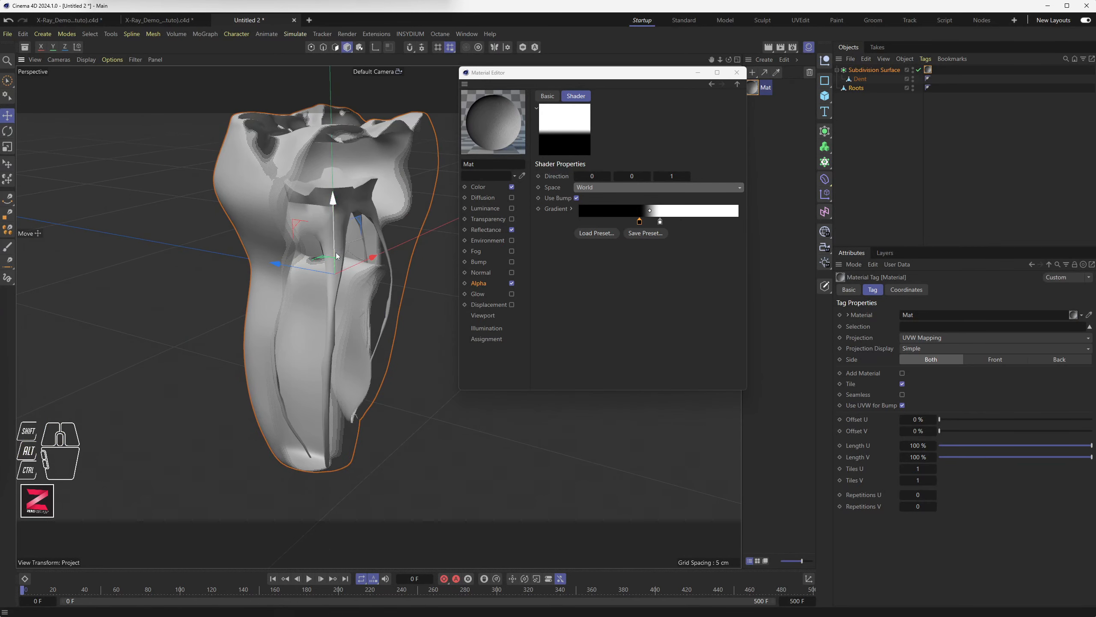
{"action": "left_click_drag", "start_coordinate": [323, 265], "coordinate": [389, 262], "text": "alt"}
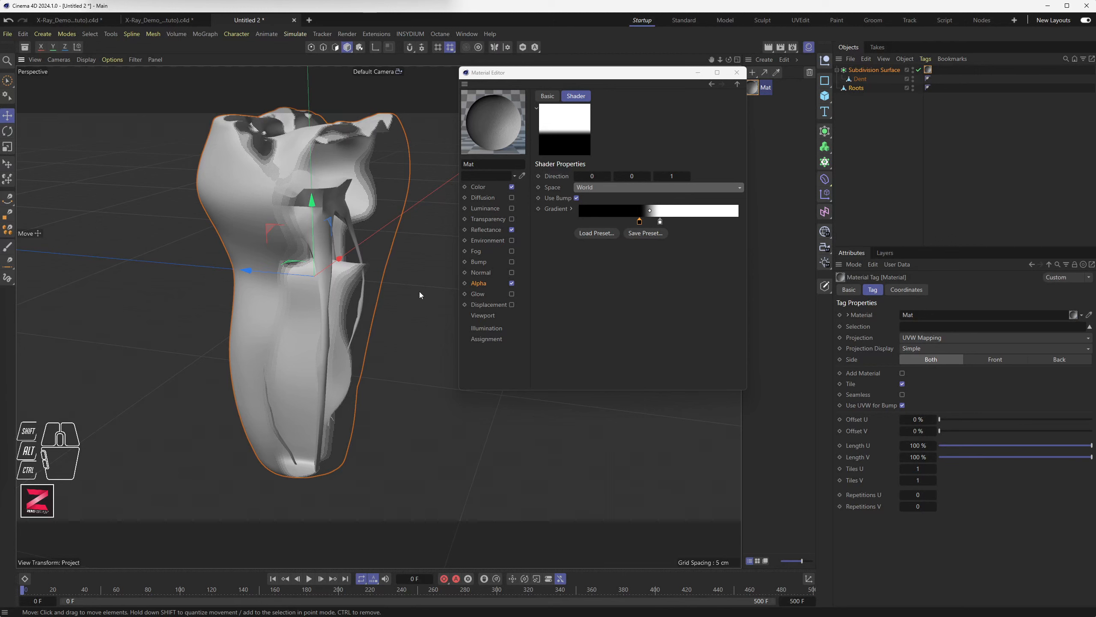
{"action": "left_click_drag", "start_coordinate": [295, 312], "coordinate": [331, 306], "text": "alt"}
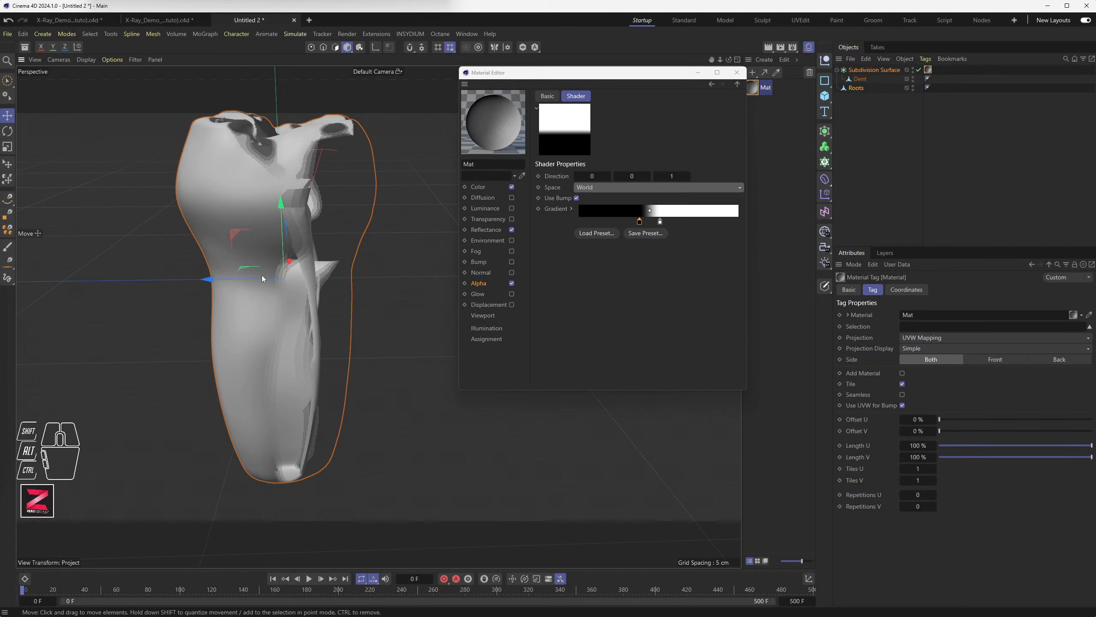
{"action": "left_click_drag", "start_coordinate": [384, 305], "coordinate": [281, 309], "text": "alt"}
{"action": "left_click", "coordinate": [768, 46]}
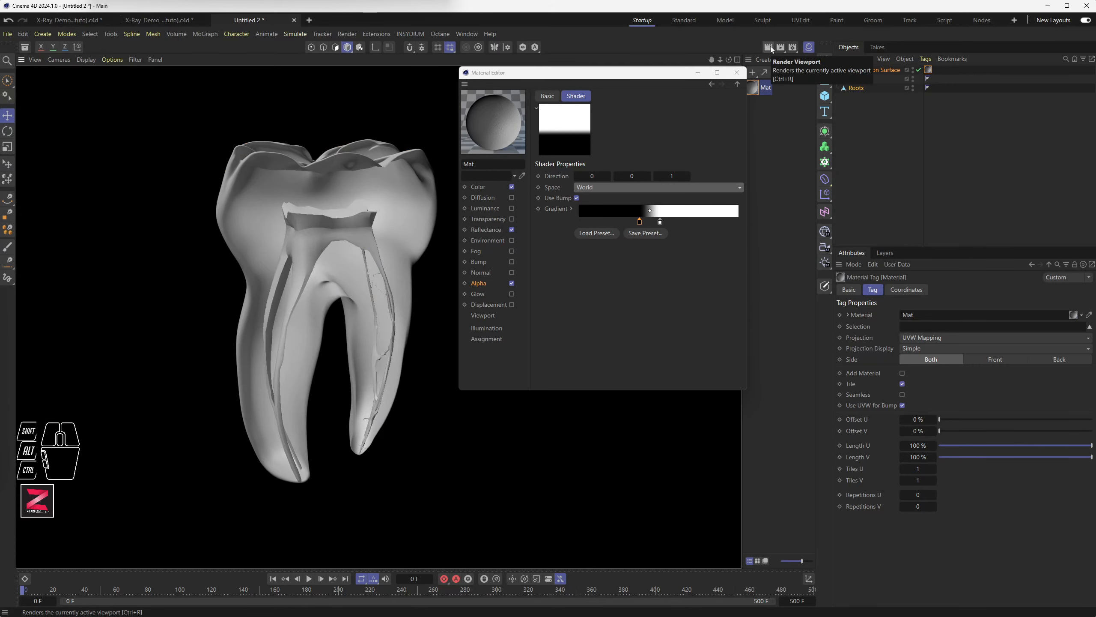
{"action": "left_click_drag", "start_coordinate": [376, 270], "coordinate": [453, 272], "text": "alt"}
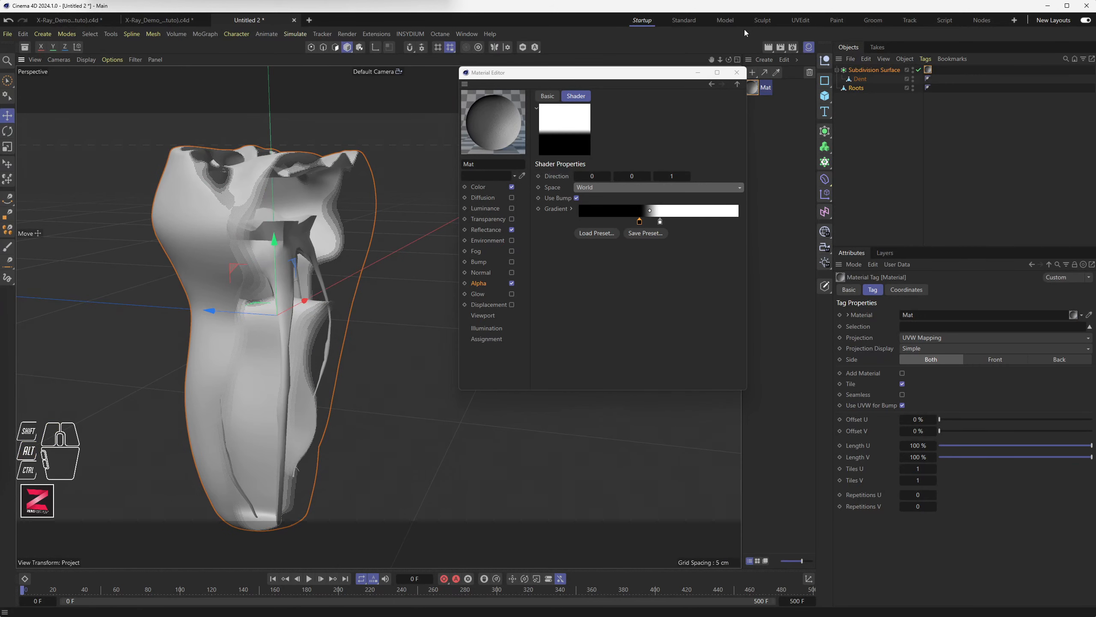
{"action": "left_click", "coordinate": [769, 47]}
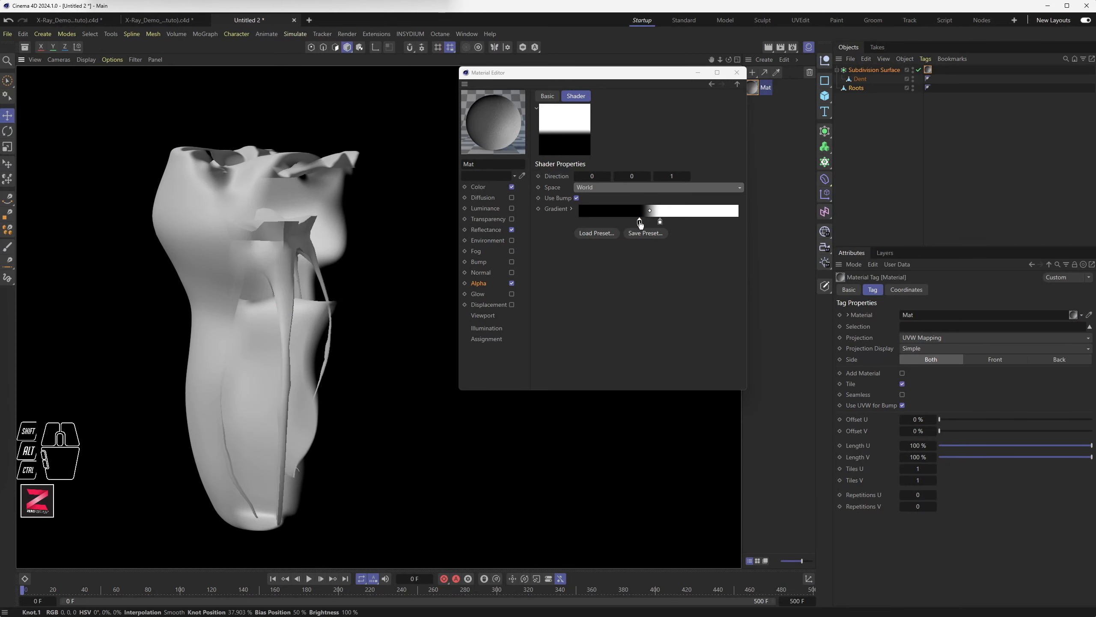
Spread the alpha gradient's black and white knots to 0 % and 100 %, and set the falloff space to Camera
{"action": "left_click_drag", "start_coordinate": [640, 221], "coordinate": [741, 222]}
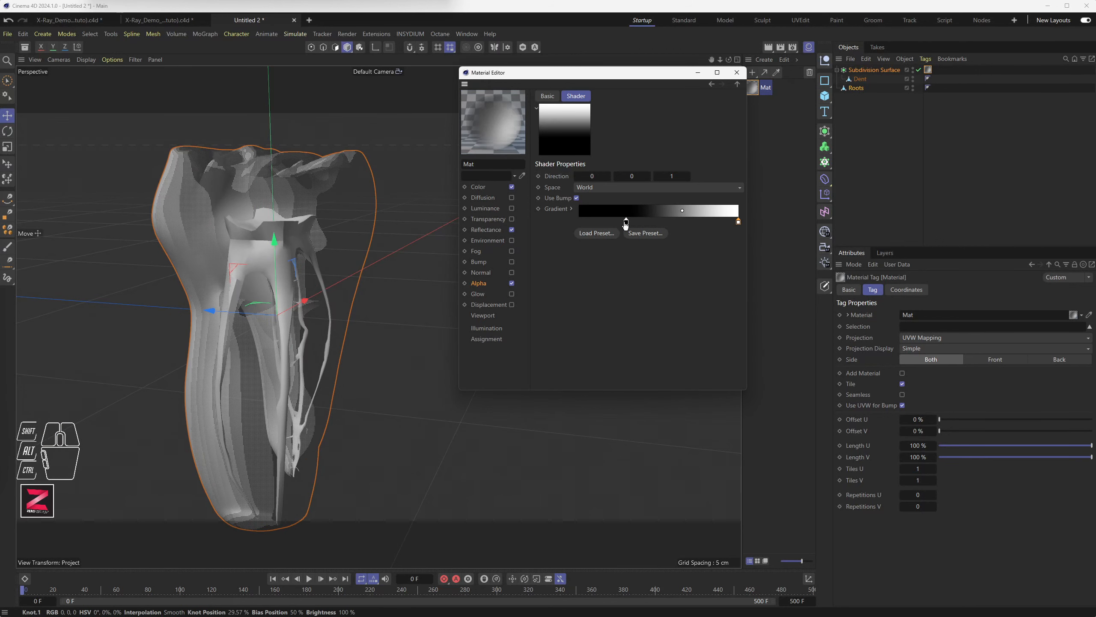
{"action": "left_click_drag", "start_coordinate": [626, 222], "coordinate": [541, 222]}
{"action": "mouse_move", "coordinate": [738, 222]}
{"action": "left_mouse_down"}
{"action": "mouse_move", "coordinate": [582, 221]}
{"action": "mouse_move", "coordinate": [751, 223]}
{"action": "left_mouse_up"}
{"action": "left_click_drag", "start_coordinate": [608, 187], "coordinate": [603, 227]}
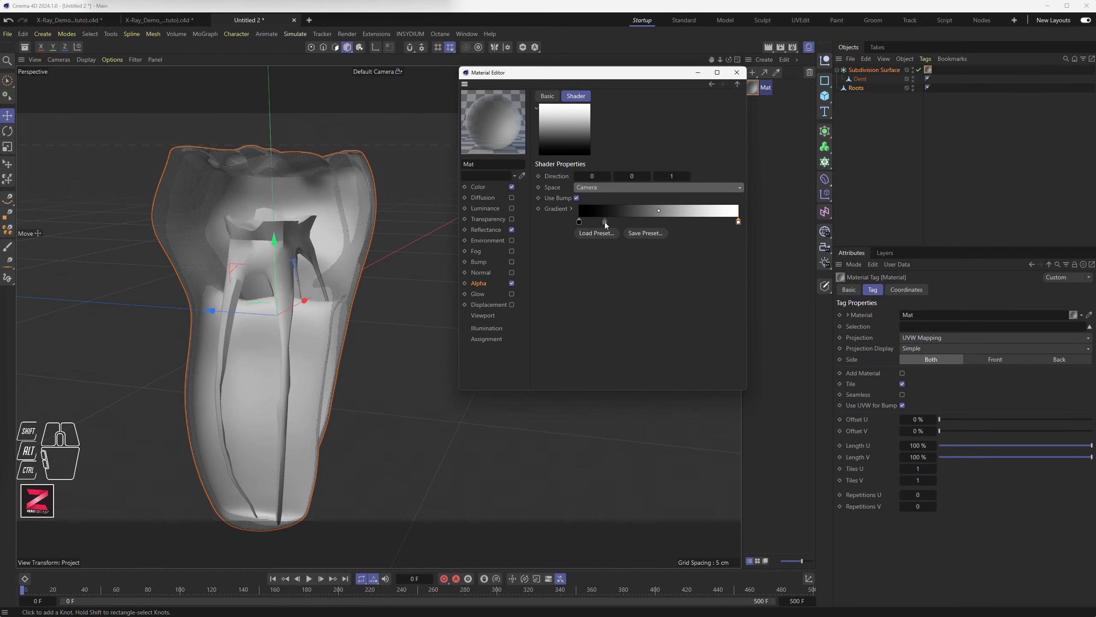
{"action": "left_click_drag", "start_coordinate": [453, 261], "coordinate": [318, 291], "text": "alt"}
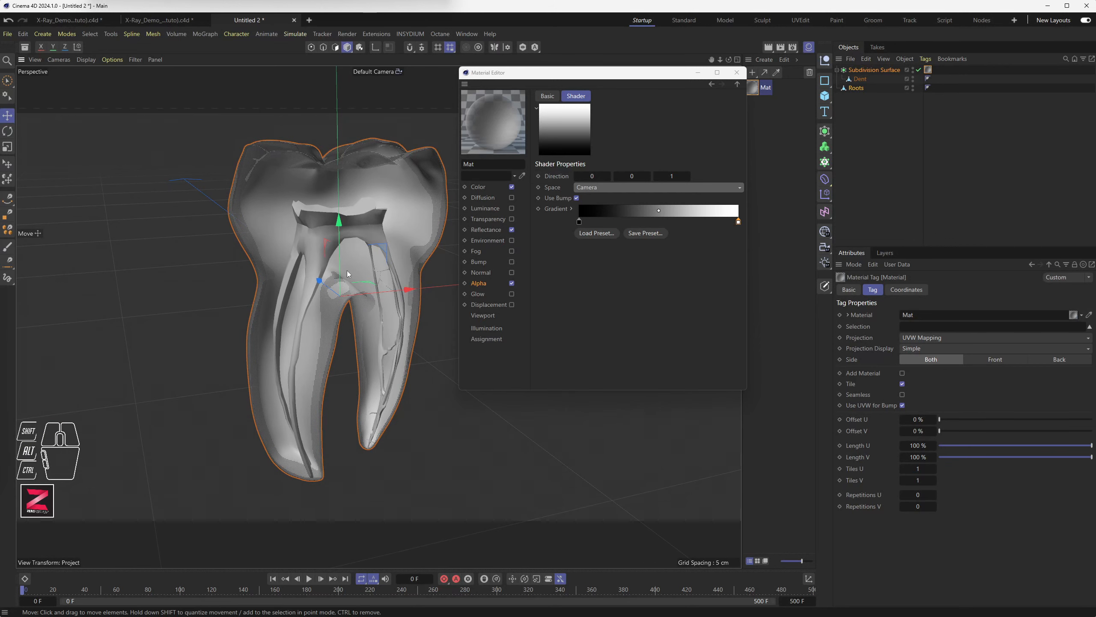
Render the viewport from two different angles to examine the camera-space transparency of the tooth
{"action": "left_click", "coordinate": [680, 177]}
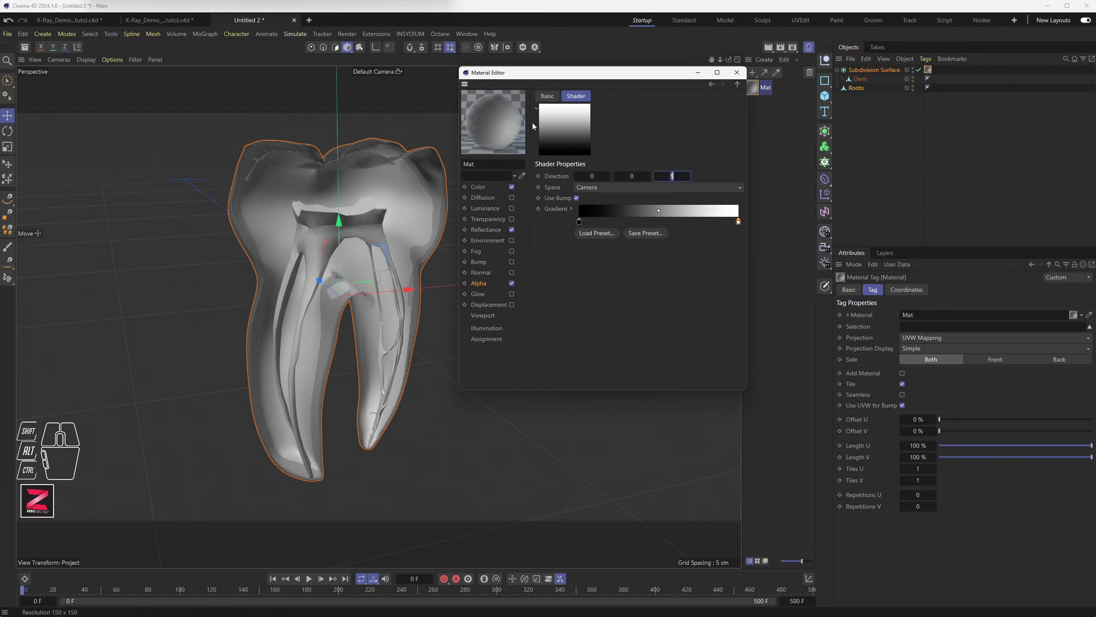
{"action": "left_click", "coordinate": [769, 48]}
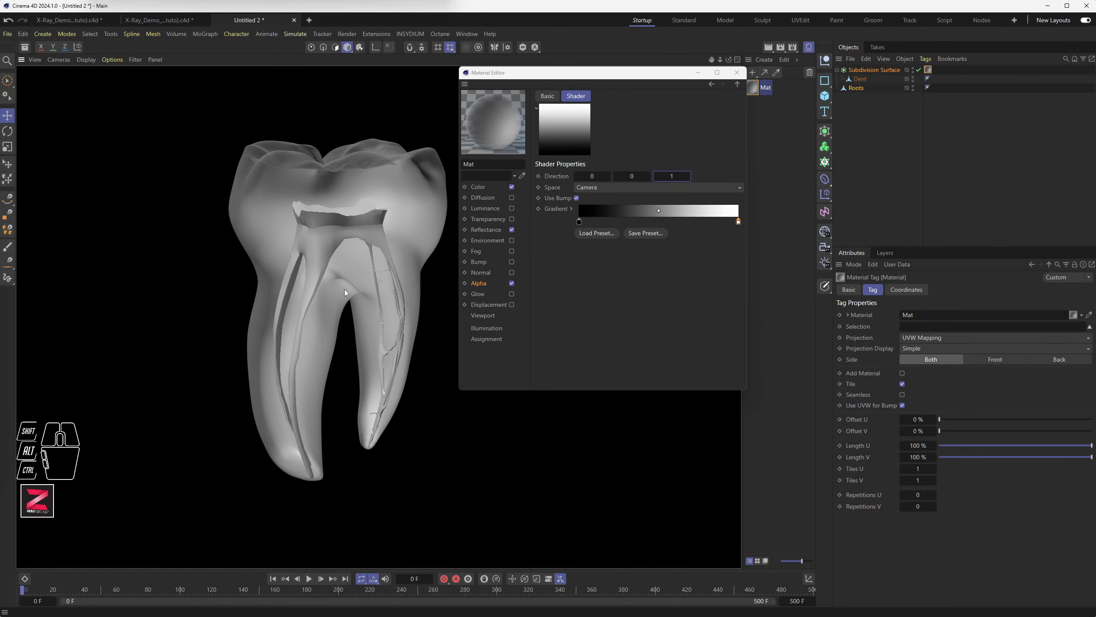
{"action": "left_click", "coordinate": [314, 234]}
{"action": "left_click_drag", "start_coordinate": [313, 233], "coordinate": [446, 247], "text": "alt"}
{"action": "left_click", "coordinate": [769, 47]}
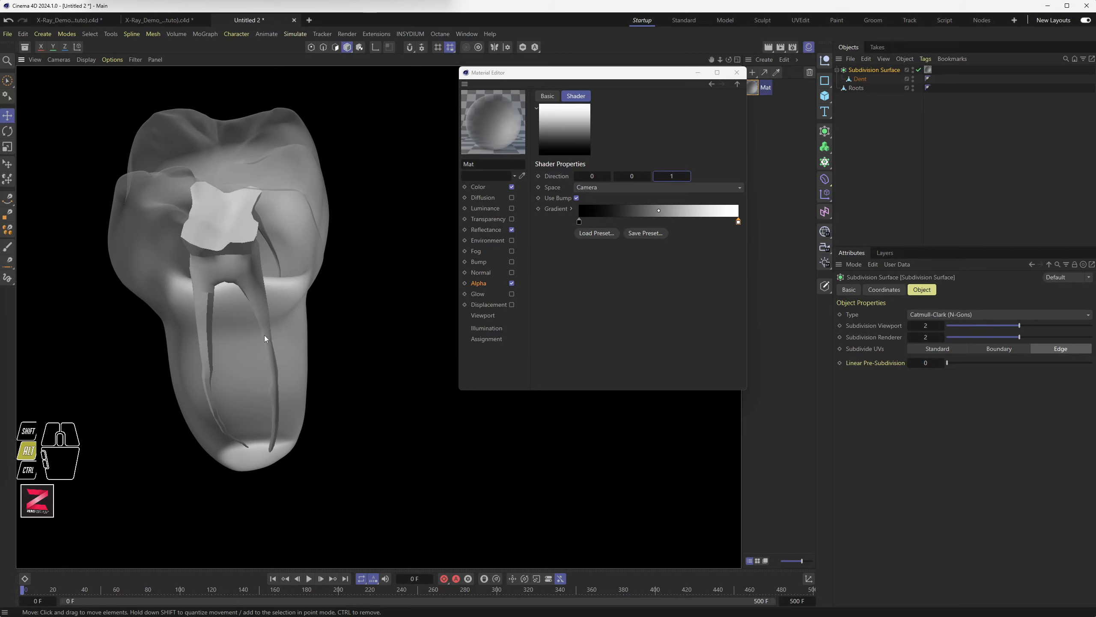
{"action": "mouse_move", "coordinate": [264, 335]}
{"action": "left_mouse_down", "text": "alt"}
{"action": "mouse_move", "coordinate": [204, 295]}
{"action": "mouse_move", "coordinate": [151, 303]}
{"action": "left_mouse_up", "text": "alt"}
{"action": "mouse_move", "coordinate": [273, 339]}
{"action": "middle_mouse_down", "text": "alt"}
{"action": "mouse_move", "coordinate": [267, 299]}
{"action": "mouse_move", "coordinate": [258, 309]}
{"action": "middle_mouse_up", "text": "alt"}
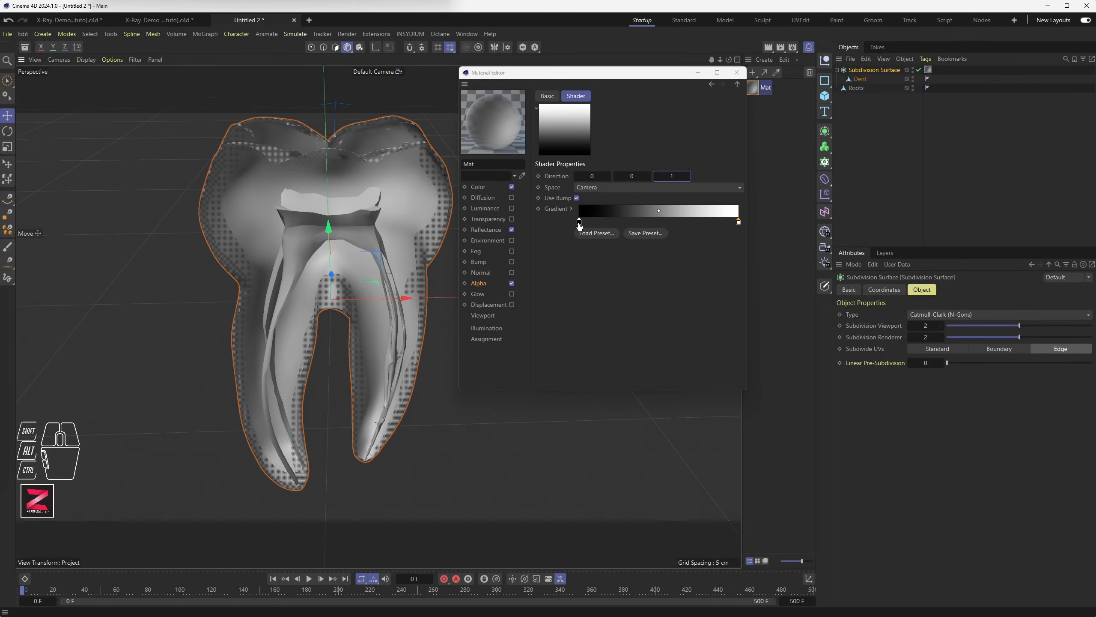
Reverse the alpha gradient with white at 0 % and black at about 75 %, and check it in viewport renders
{"action": "left_click_drag", "start_coordinate": [579, 221], "coordinate": [672, 224]}
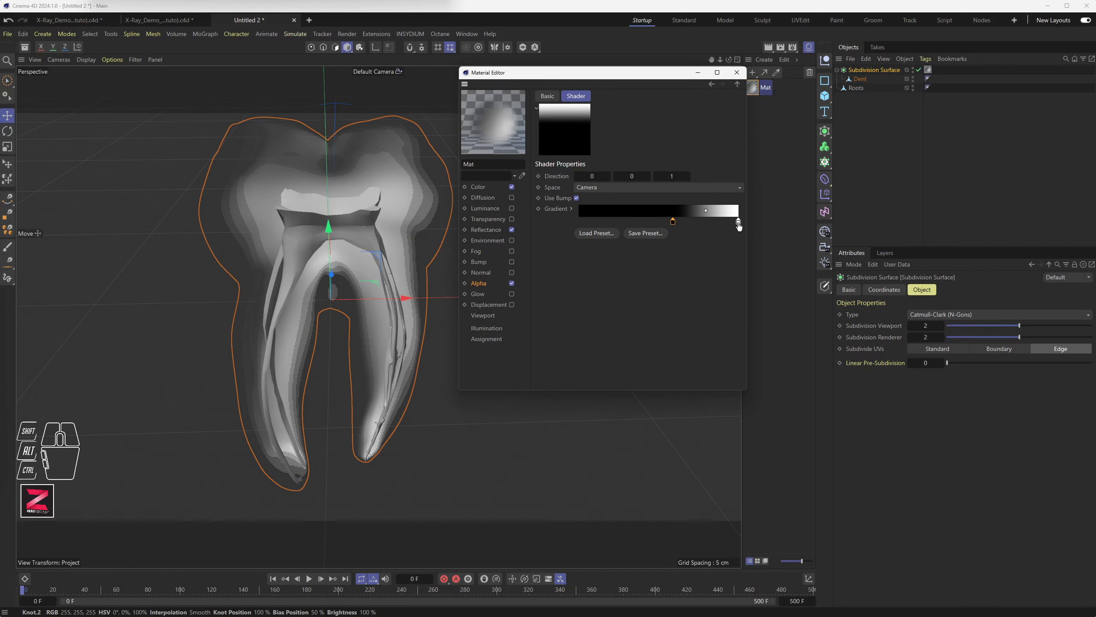
{"action": "left_click_drag", "start_coordinate": [738, 221], "coordinate": [581, 233]}
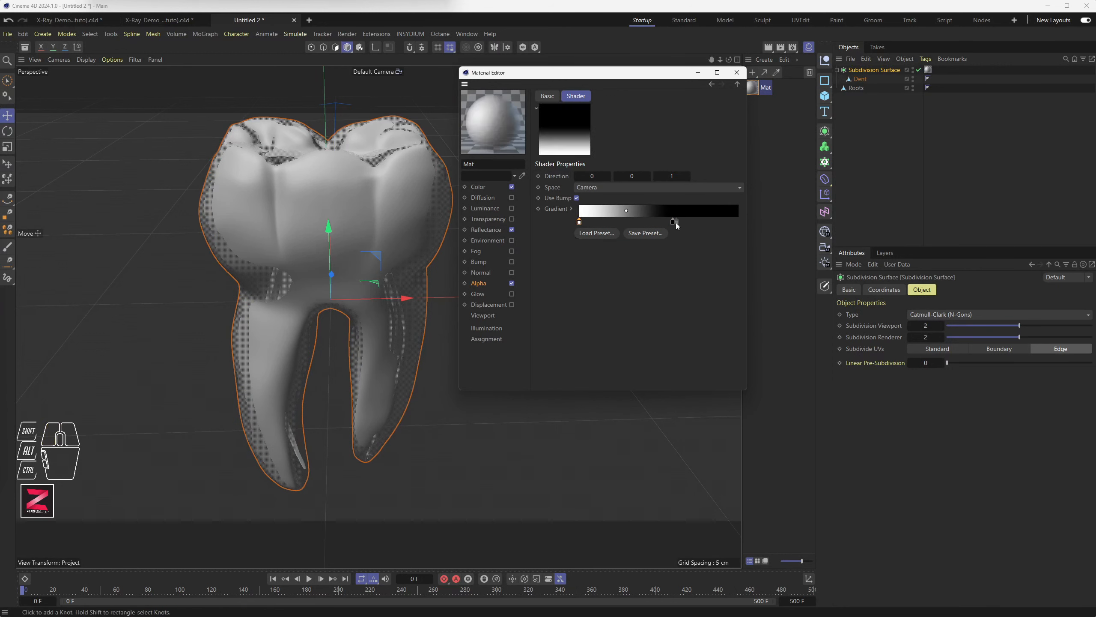
{"action": "left_click_drag", "start_coordinate": [673, 222], "coordinate": [701, 223]}
{"action": "mouse_move", "coordinate": [579, 222]}
{"action": "left_mouse_down"}
{"action": "mouse_move", "coordinate": [624, 223]}
{"action": "mouse_move", "coordinate": [580, 223]}
{"action": "left_mouse_up"}
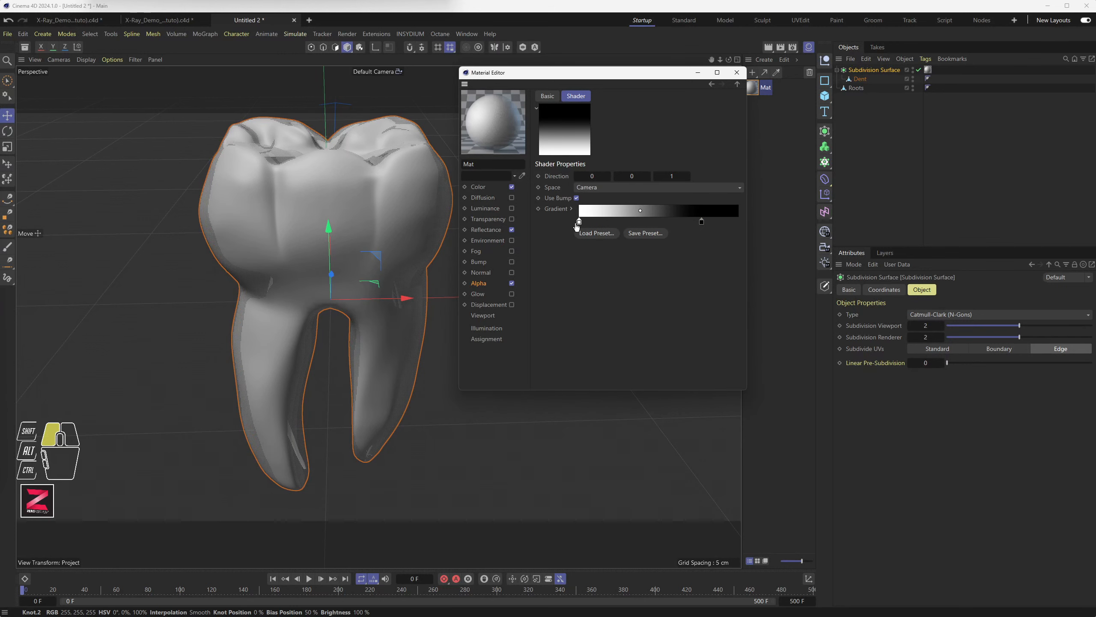
{"action": "mouse_move", "coordinate": [704, 226]}
{"action": "left_mouse_down"}
{"action": "mouse_move", "coordinate": [752, 225]}
{"action": "mouse_move", "coordinate": [700, 224]}
{"action": "left_mouse_up"}
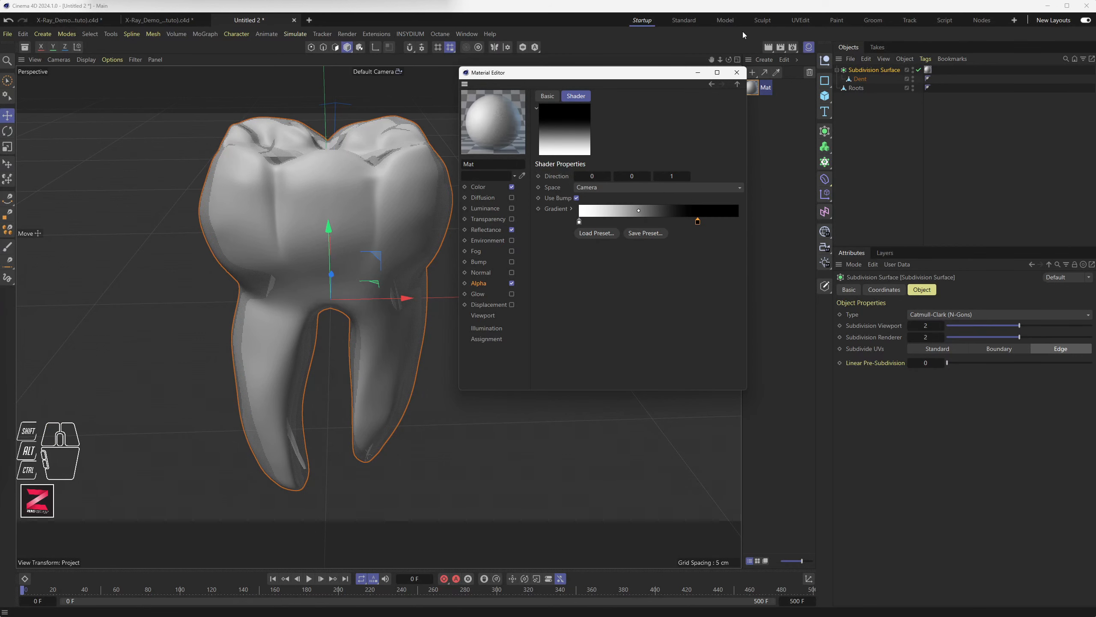
{"action": "left_click", "coordinate": [768, 46]}
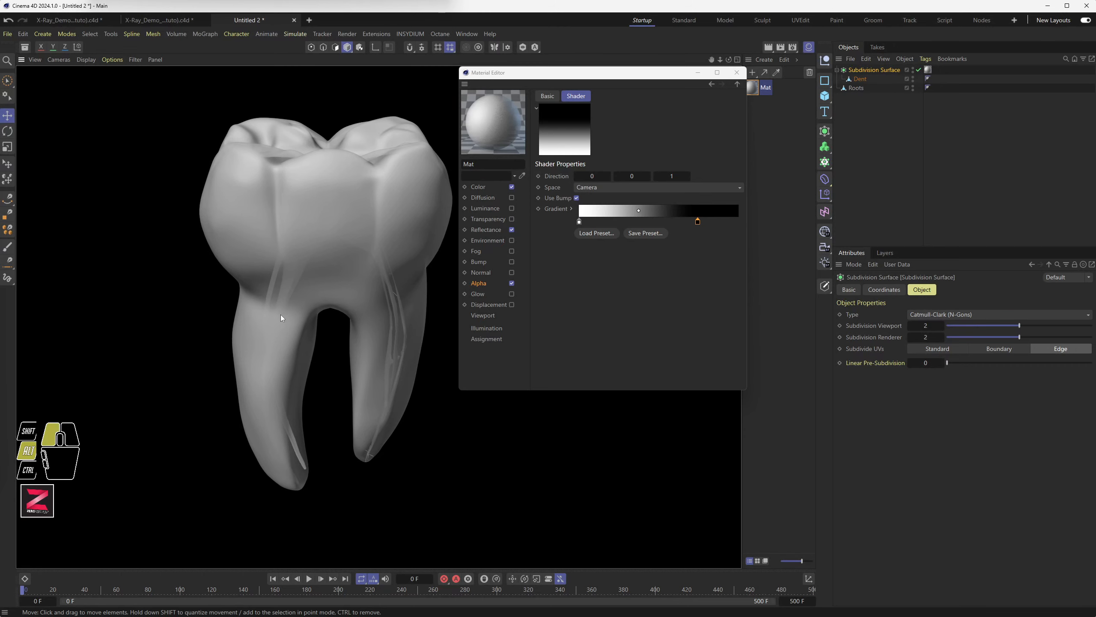
{"action": "left_click_drag", "start_coordinate": [281, 315], "coordinate": [291, 279], "text": "alt"}
{"action": "left_click", "coordinate": [768, 46]}
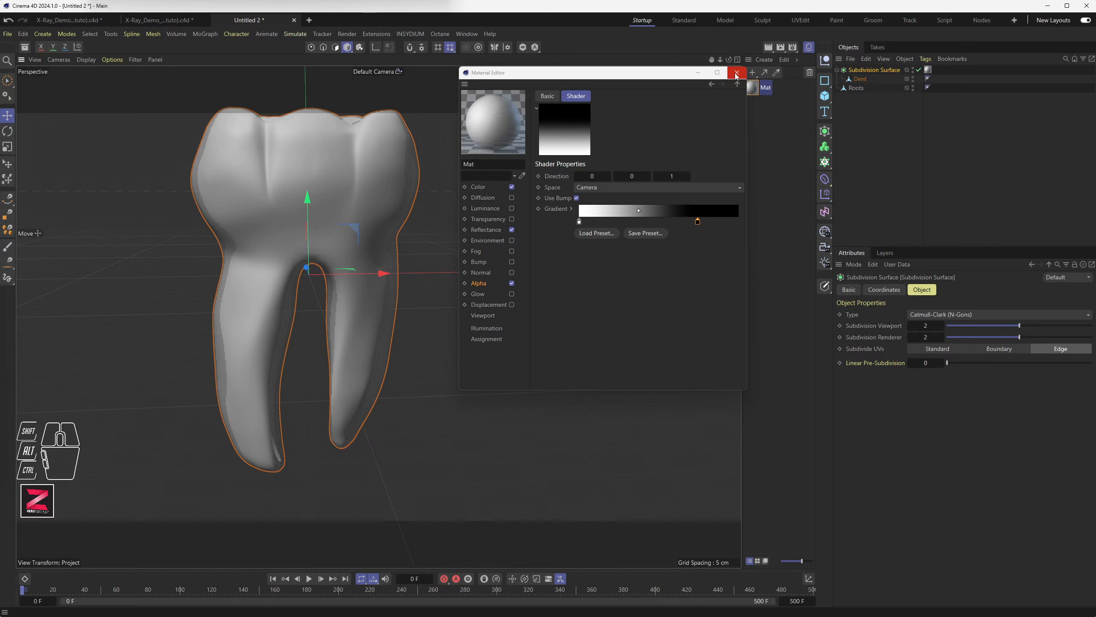
Close the Mat material's editor and create a new node material
{"action": "left_click", "coordinate": [736, 74]}
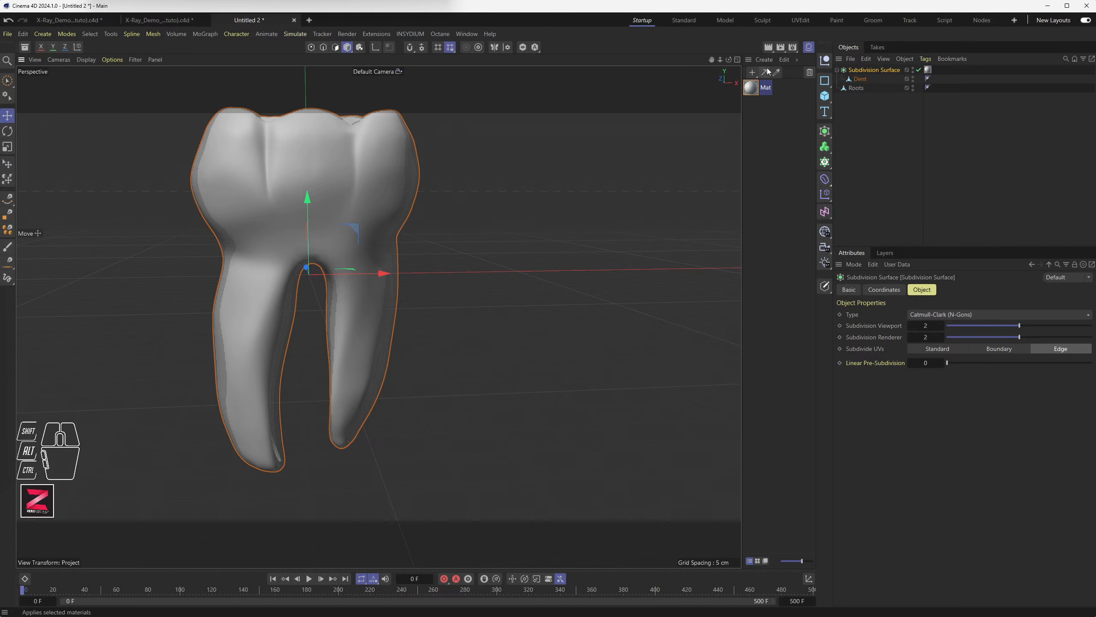
{"action": "left_click_drag", "start_coordinate": [765, 59], "coordinate": [905, 120]}
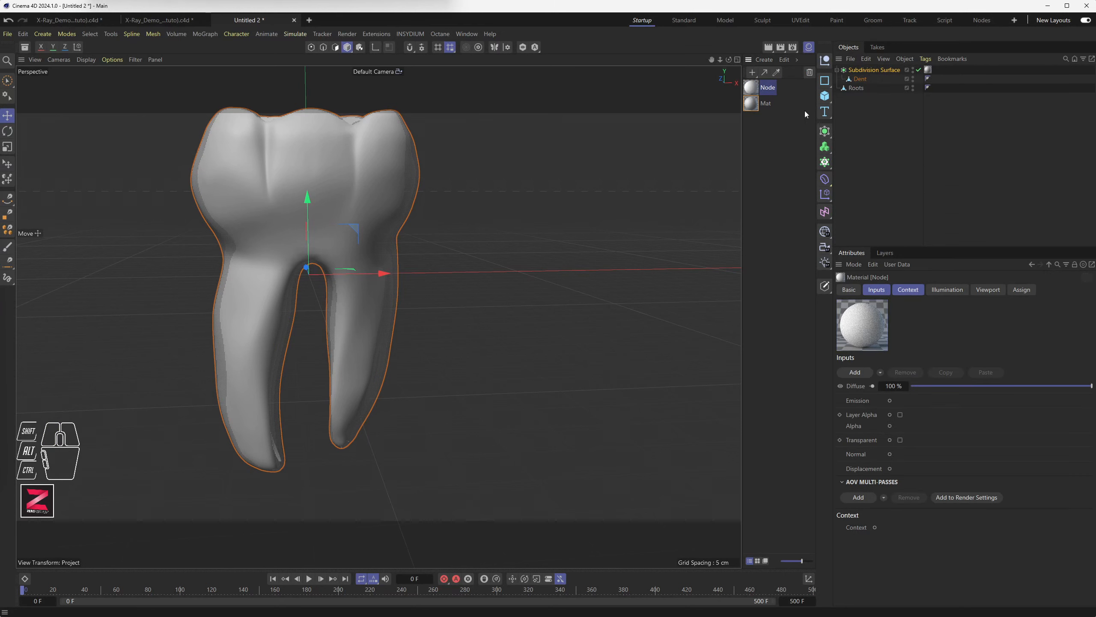
Delete the Mat material together with its material tag on the Subdivision Surface
{"action": "left_click", "coordinate": [754, 103]}
{"action": "left_click", "coordinate": [928, 70]}
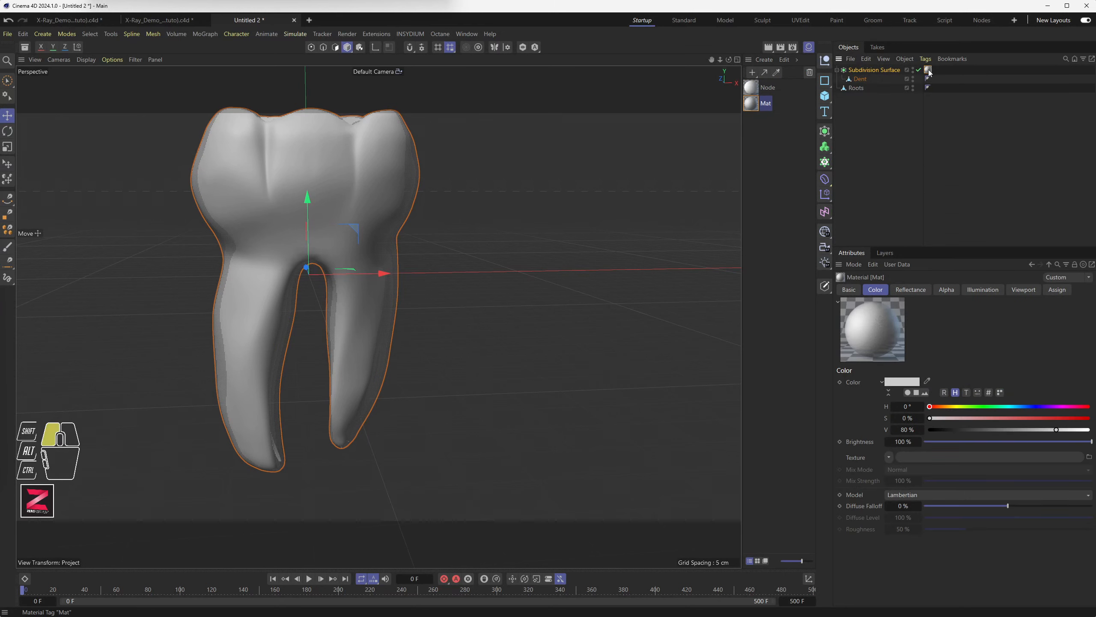
{"action": "key", "text": "Delete"}
{"action": "left_click", "coordinate": [752, 107]}
{"action": "key", "text": "Delete"}
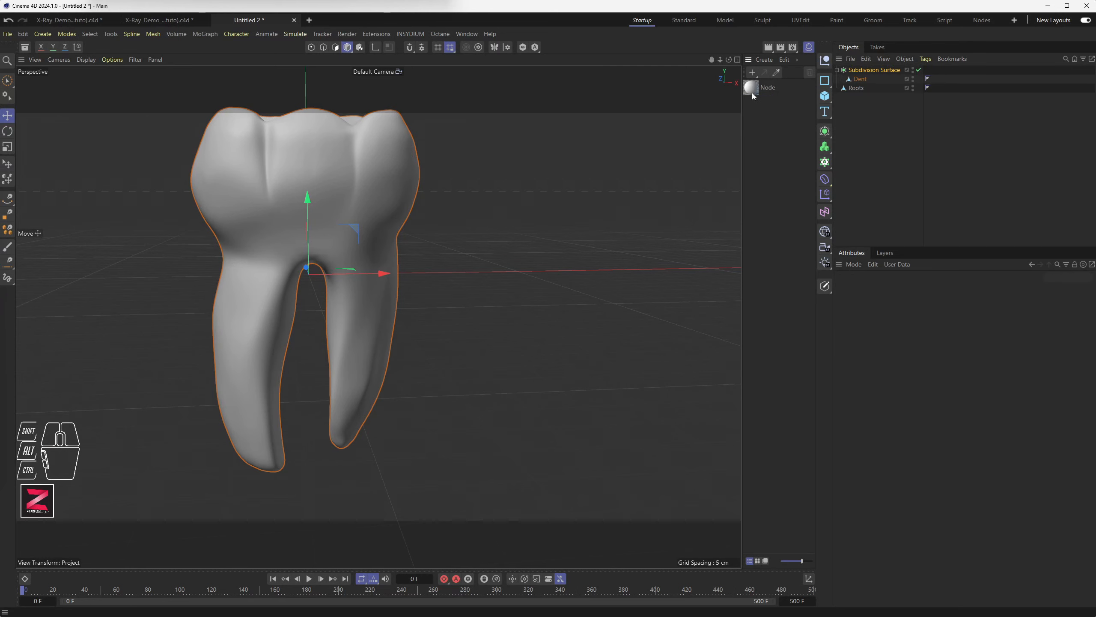
Open the new node material's graph for editing and rearrange its Diffuse and Material nodes
{"action": "left_click", "coordinate": [751, 91]}
{"action": "double_click", "coordinate": [751, 90]}
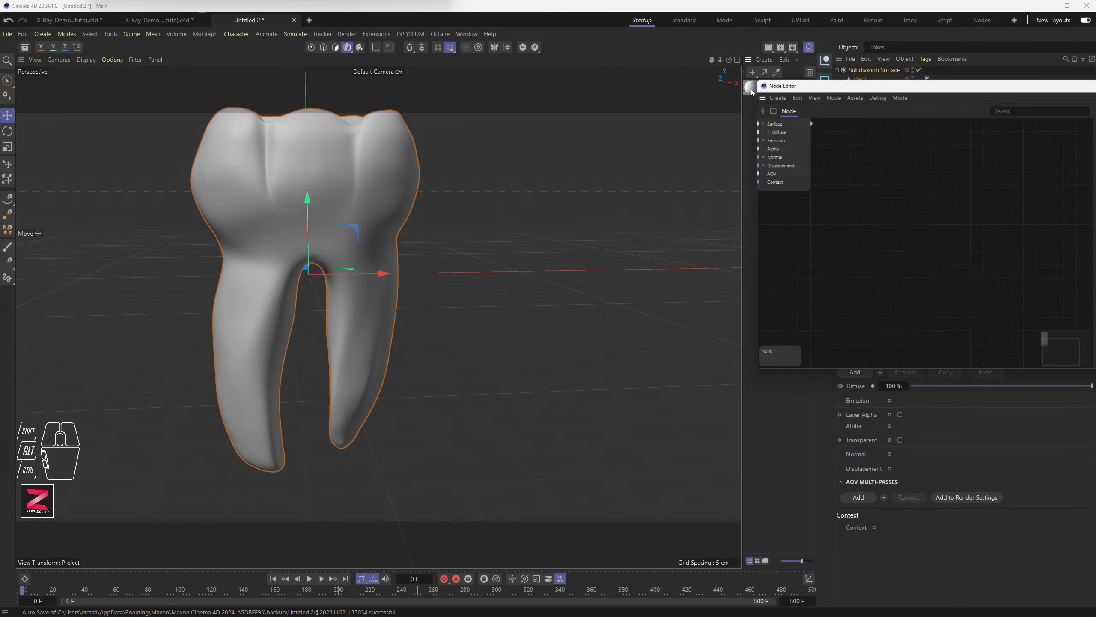
{"action": "left_click_drag", "start_coordinate": [388, 223], "coordinate": [363, 180]}
{"action": "left_click_drag", "start_coordinate": [431, 210], "coordinate": [462, 214]}
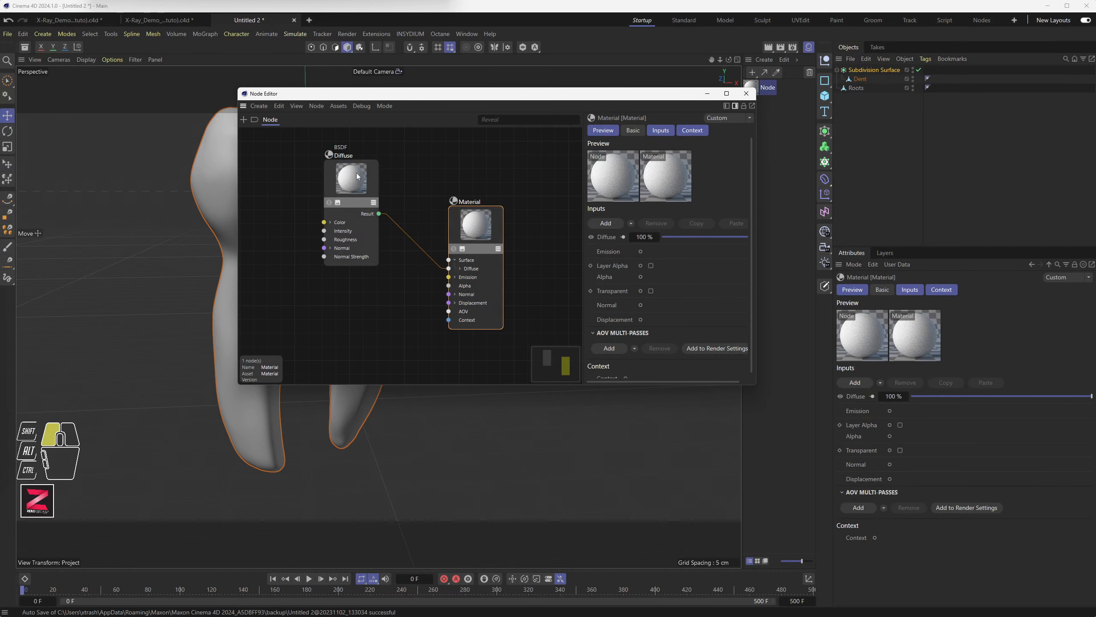
{"action": "left_click_drag", "start_coordinate": [357, 175], "coordinate": [380, 173]}
{"action": "left_click_drag", "start_coordinate": [478, 220], "coordinate": [480, 226]}
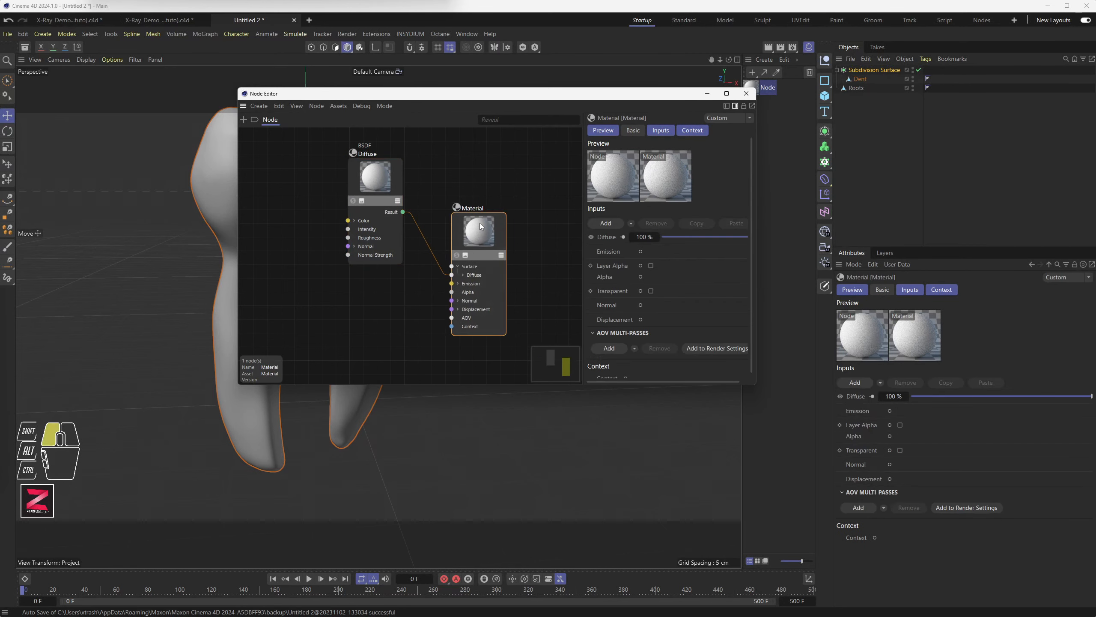
{"action": "left_click", "coordinate": [468, 295]}
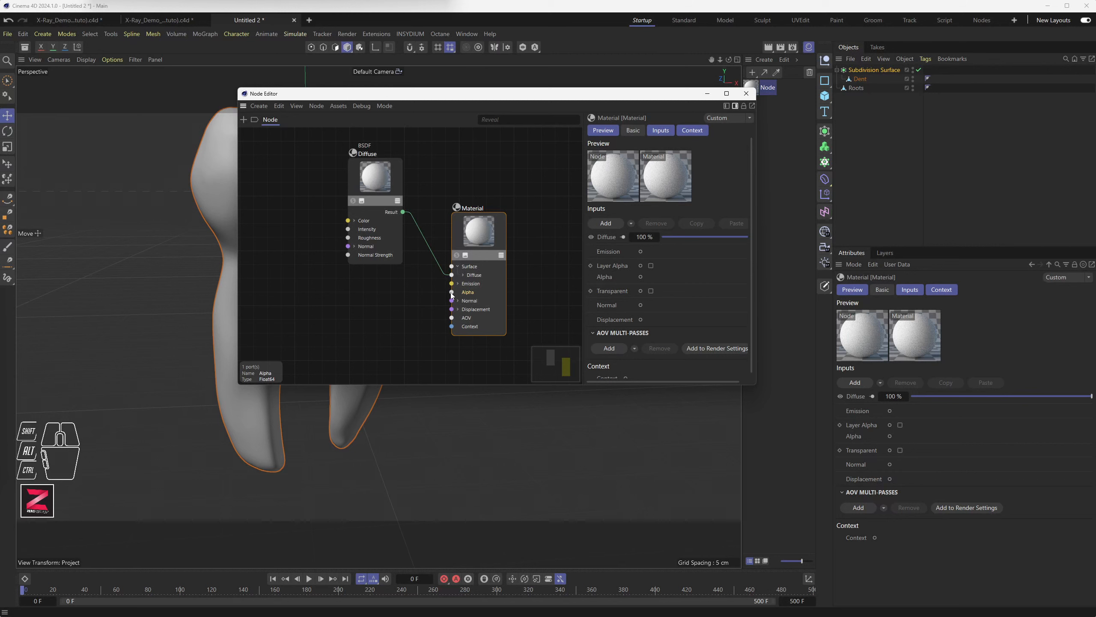
{"action": "left_click", "coordinate": [375, 295]}
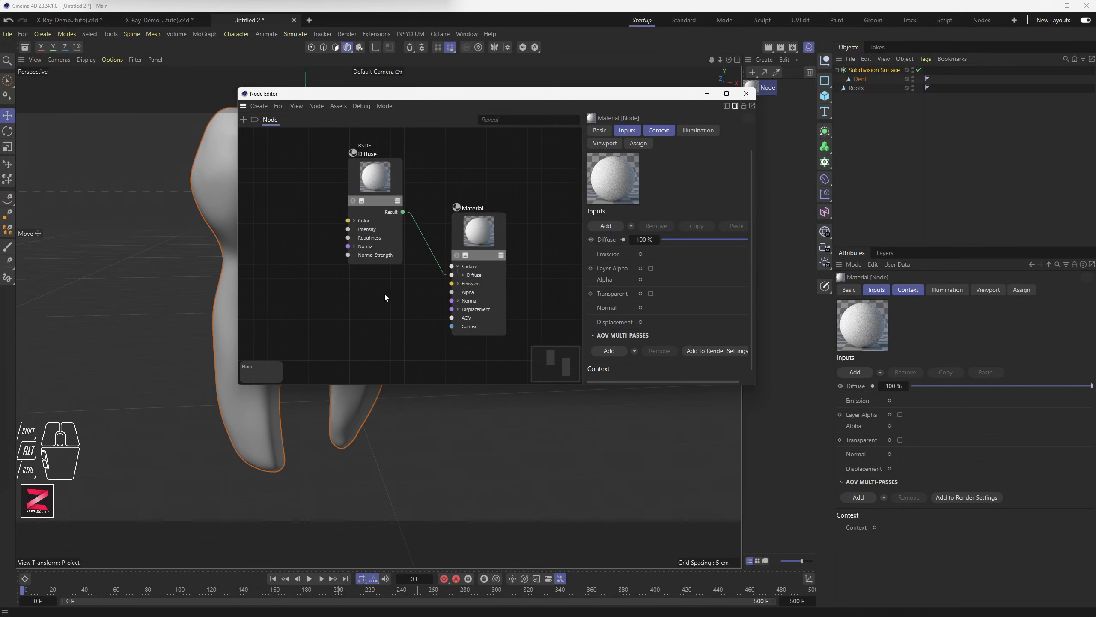
Add a Falloff node to the material graph and position it directly below the Diffuse node
{"action": "double_click", "coordinate": [385, 295]}
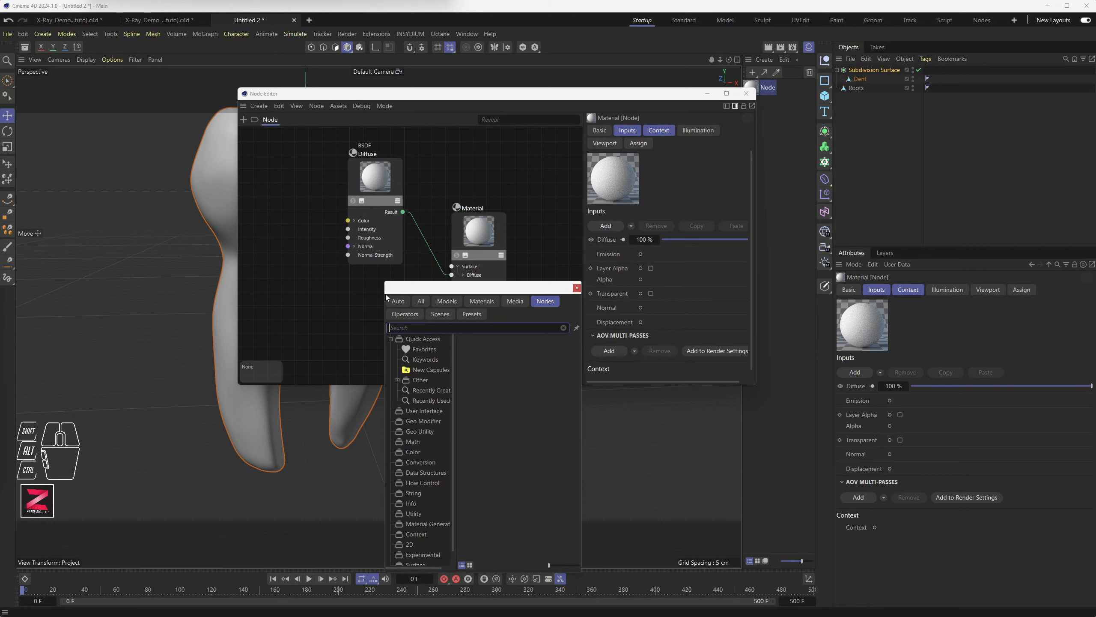
{"action": "type", "text": "fall"}
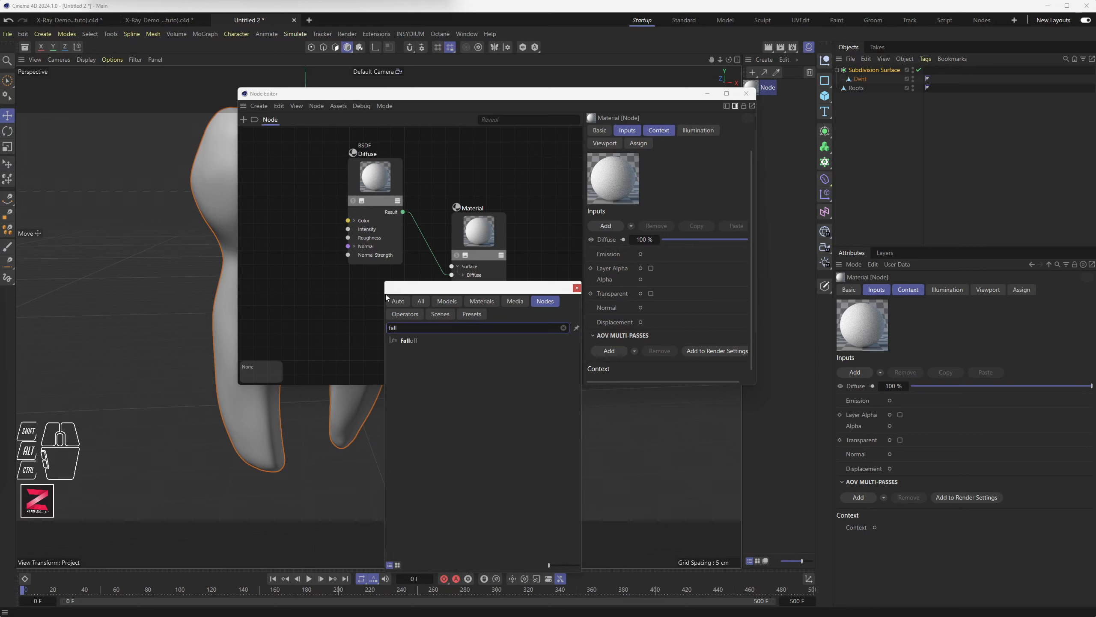
{"action": "double_click", "coordinate": [409, 341]}
{"action": "left_click_drag", "start_coordinate": [394, 197], "coordinate": [404, 174]}
{"action": "left_click", "coordinate": [388, 264]}
{"action": "left_click_drag", "start_coordinate": [389, 268], "coordinate": [393, 278]}
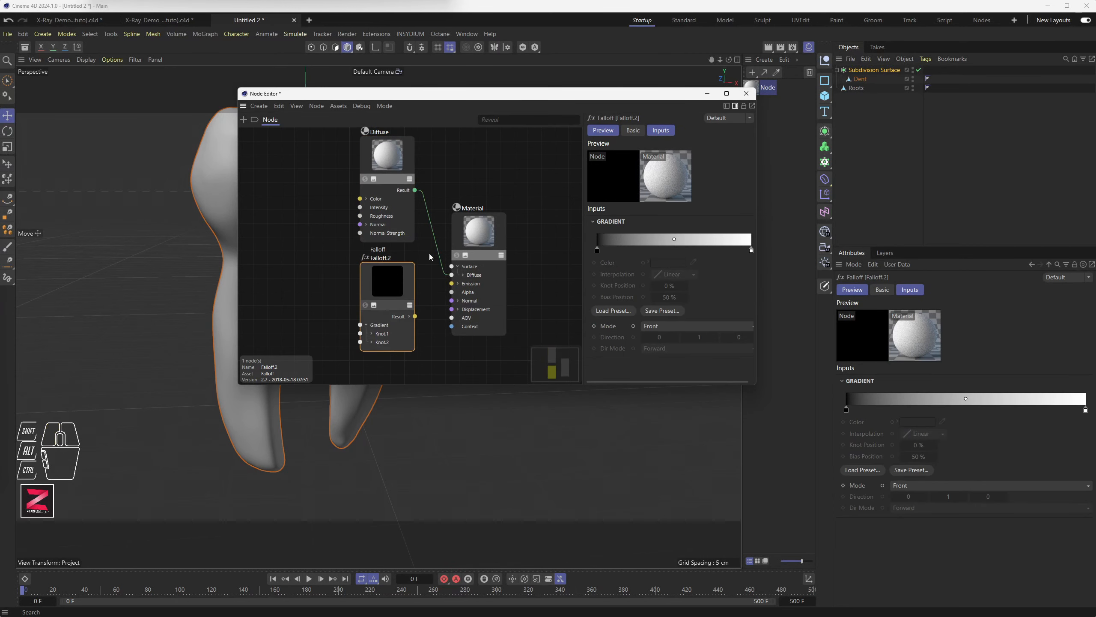
Connect the Falloff node's Result to the Alpha input of the Material node
{"action": "left_click", "coordinate": [764, 60]}
{"action": "left_click", "coordinate": [808, 81]}
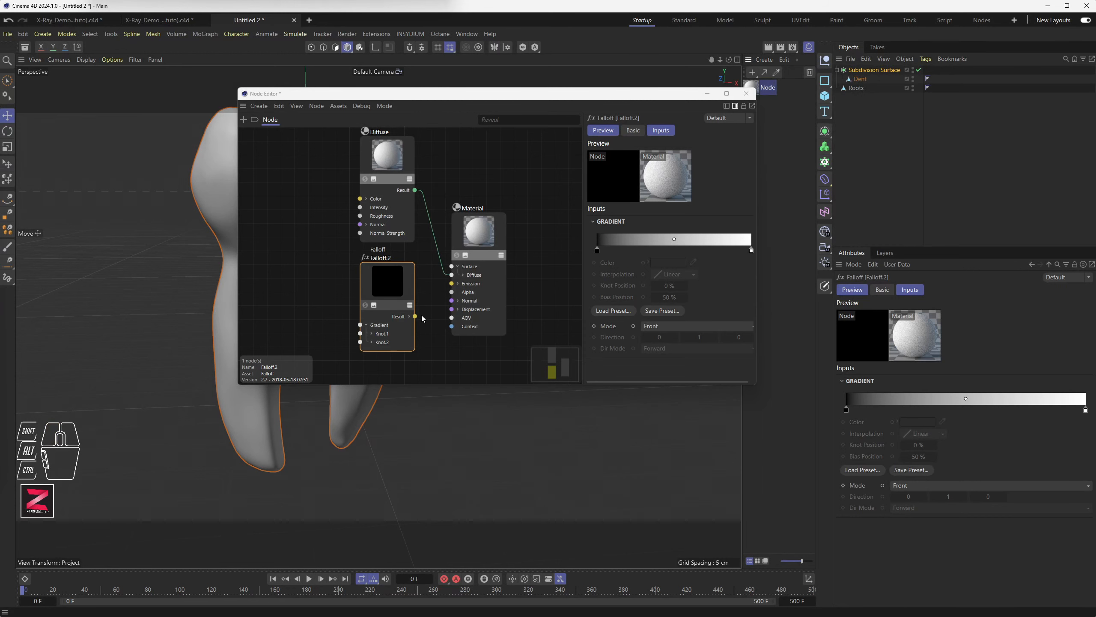
{"action": "left_click_drag", "start_coordinate": [415, 316], "coordinate": [452, 295]}
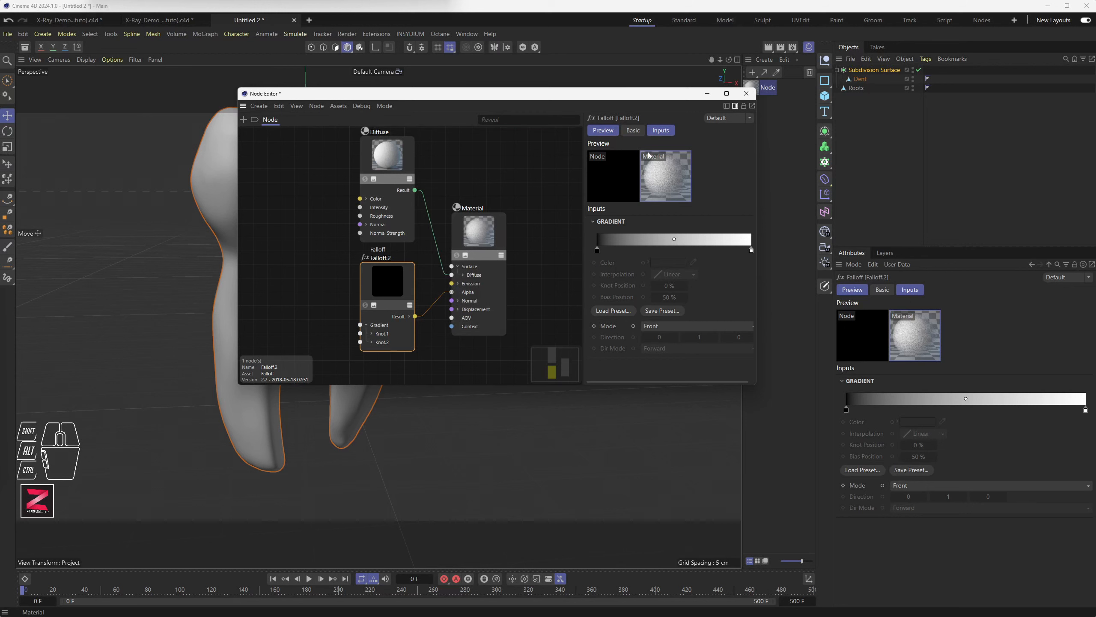
Set the material preview size to Huge and enlarge the Node Editor window
{"action": "right_click", "coordinate": [663, 179]}
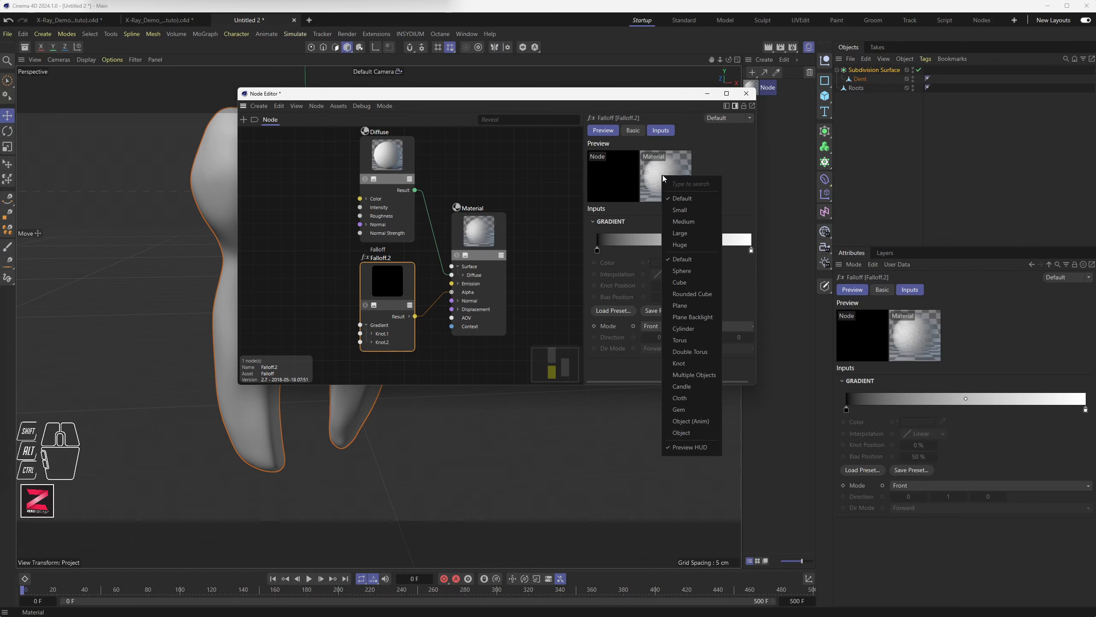
{"action": "left_click", "coordinate": [687, 245]}
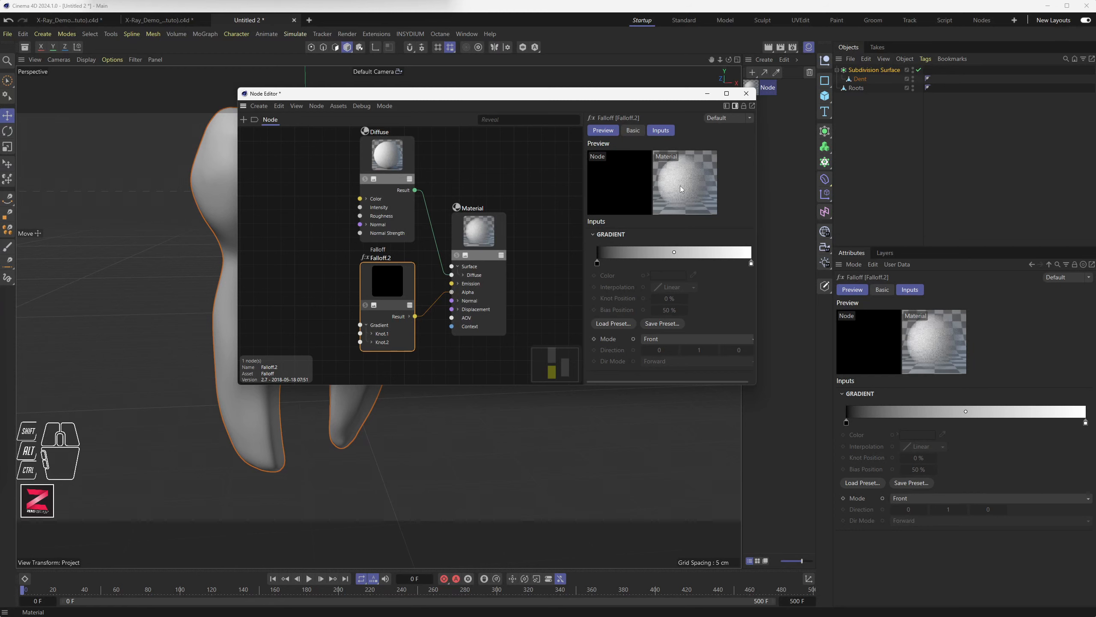
{"action": "left_click_drag", "start_coordinate": [755, 382], "coordinate": [797, 425]}
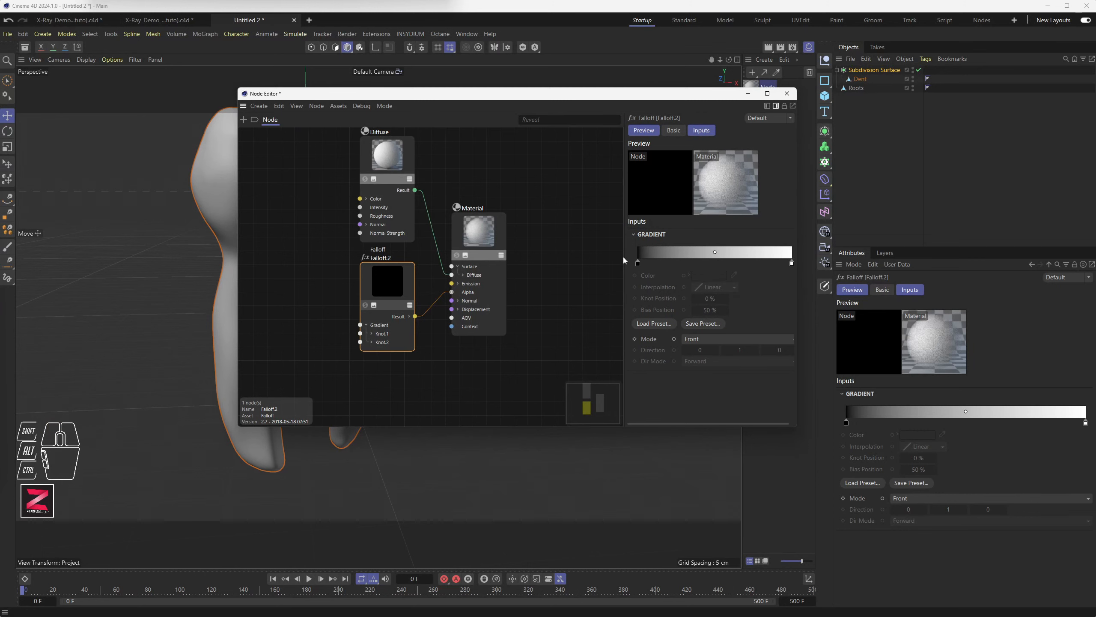
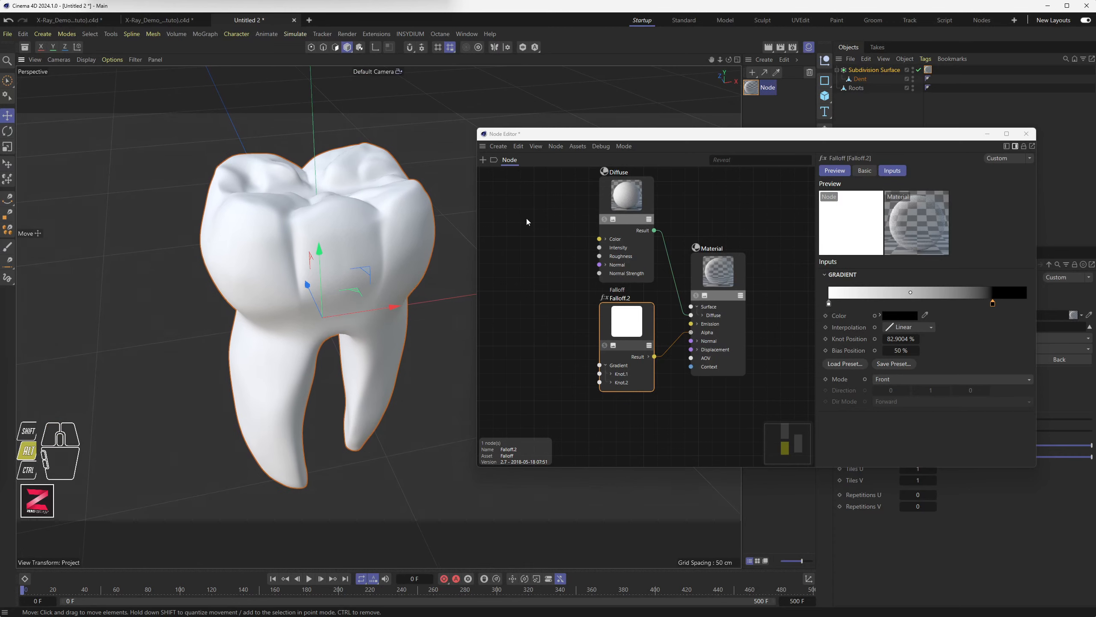
Render the tooth in the viewport and in the Picture Viewer to check the falloff transparency
{"action": "left_click", "coordinate": [769, 47]}
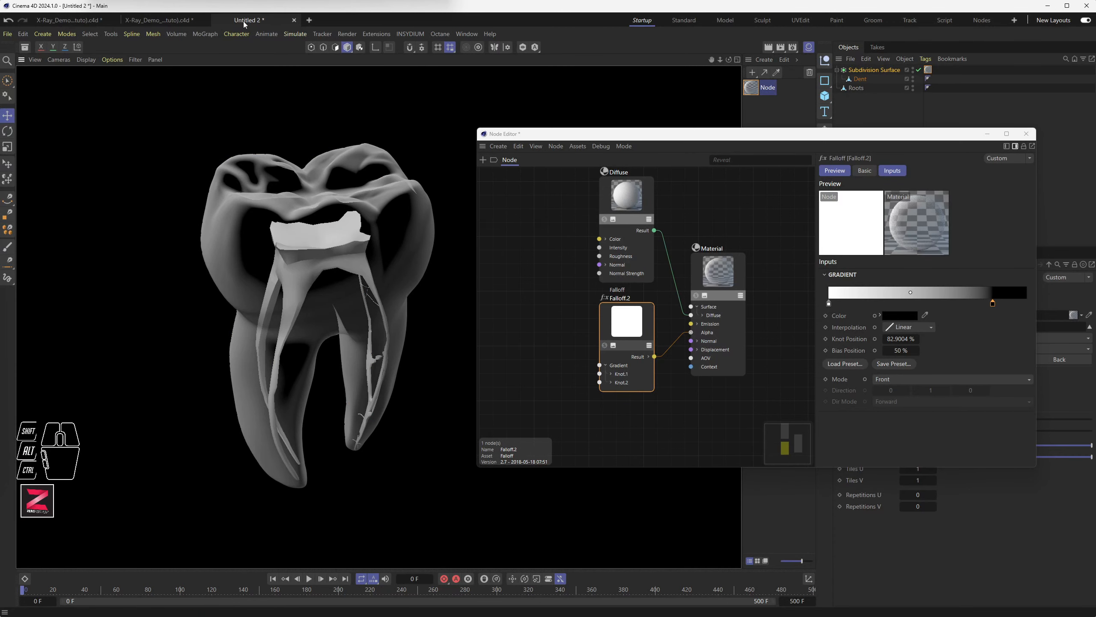
{"action": "left_click", "coordinate": [782, 47]}
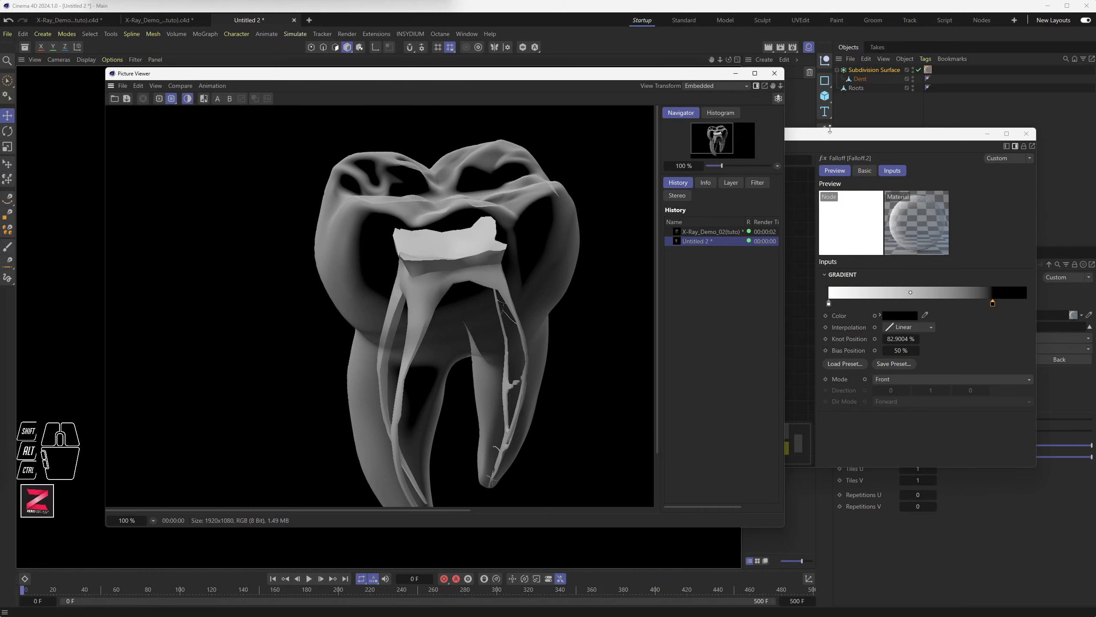
Enable Alpha Channel in the render settings' save options and render the tooth again in the Picture Viewer
{"action": "left_click", "coordinate": [792, 47]}
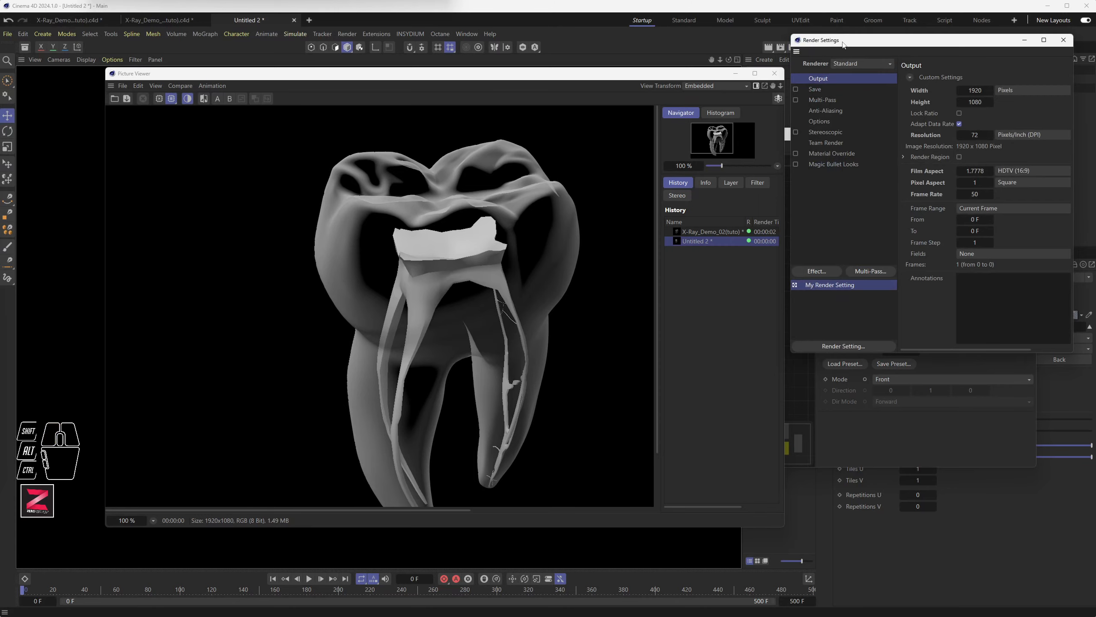
{"action": "left_click_drag", "start_coordinate": [843, 44], "coordinate": [434, 83]}
{"action": "left_click", "coordinate": [406, 127]}
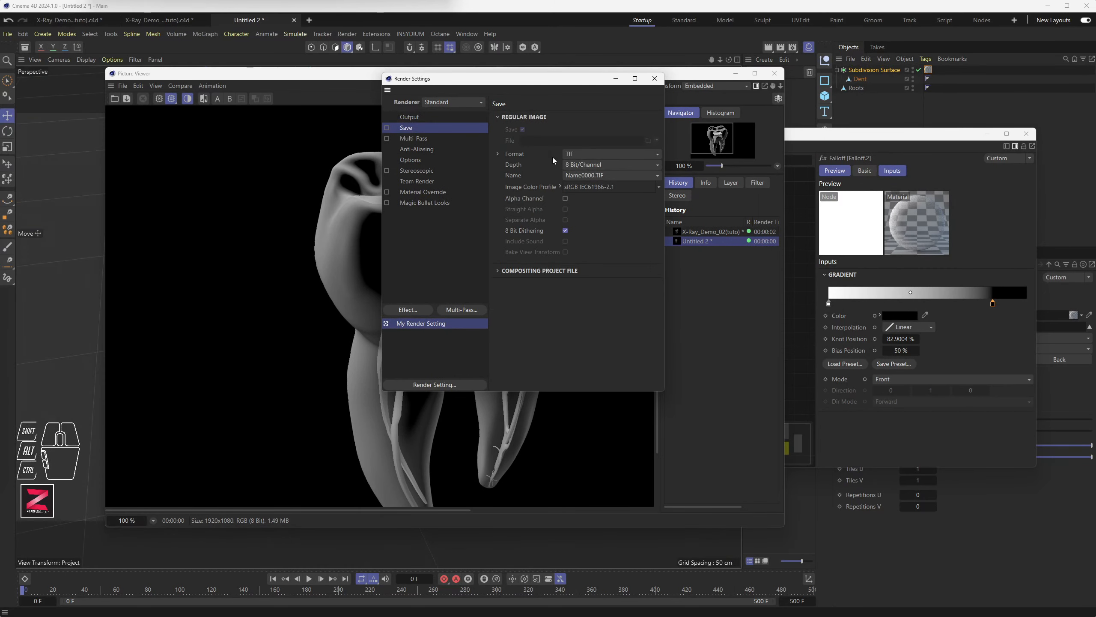
{"action": "left_click", "coordinate": [565, 198]}
{"action": "left_click", "coordinate": [655, 79]}
{"action": "left_click", "coordinate": [781, 47]}
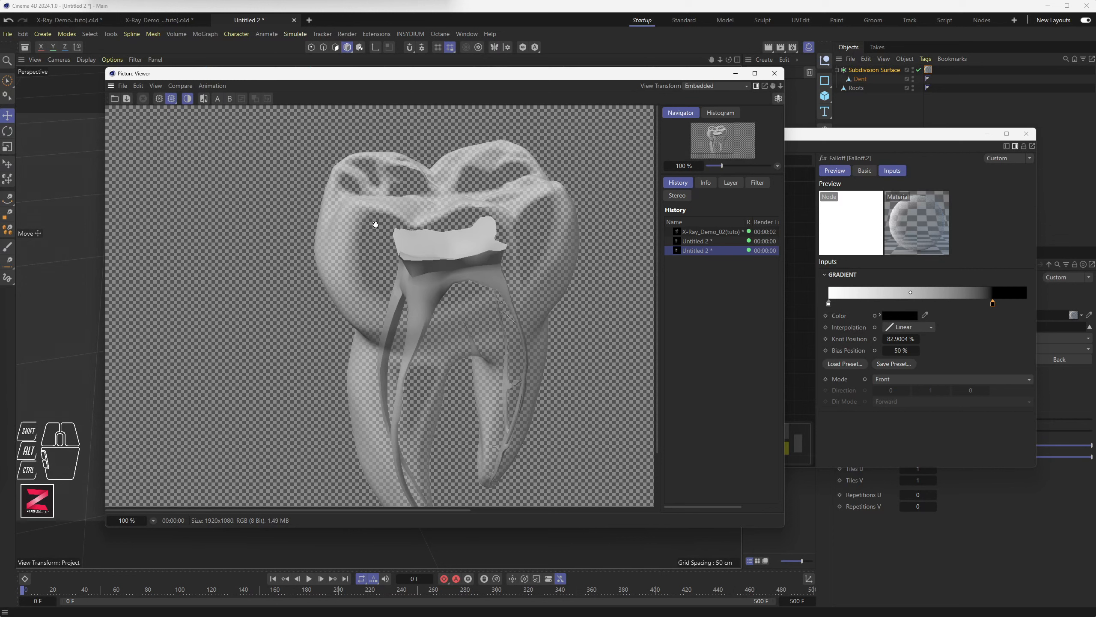
{"action": "left_click_drag", "start_coordinate": [423, 204], "coordinate": [420, 263]}
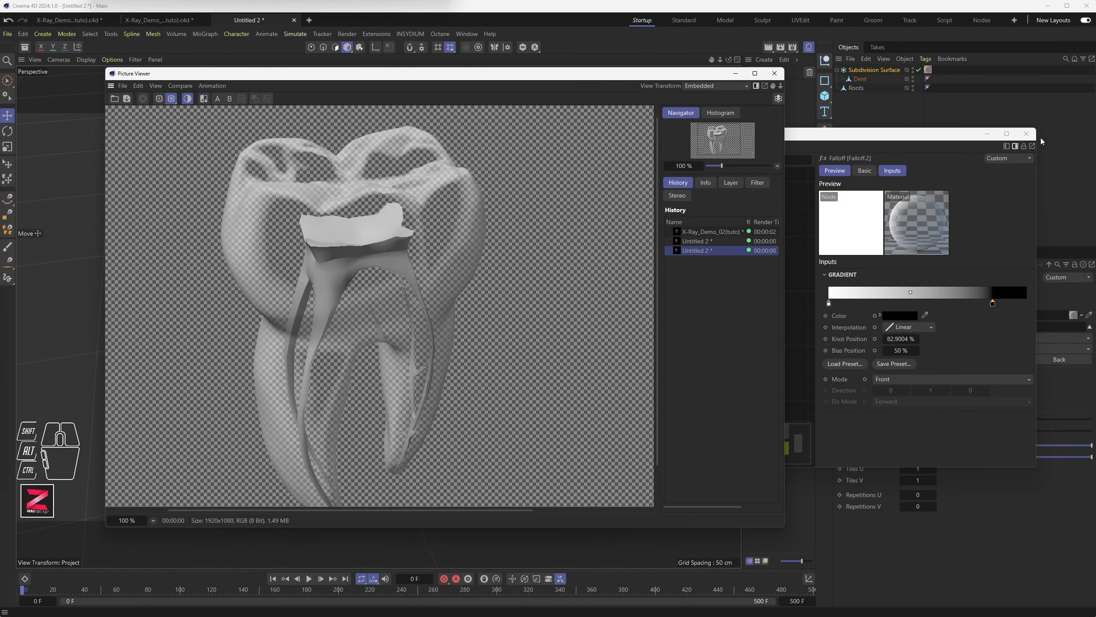
Close the Node Editor, then narrow and reposition the Picture Viewer so the material list is accessible
{"action": "left_click", "coordinate": [1027, 133]}
{"action": "left_click_drag", "start_coordinate": [719, 78], "coordinate": [587, 94]}
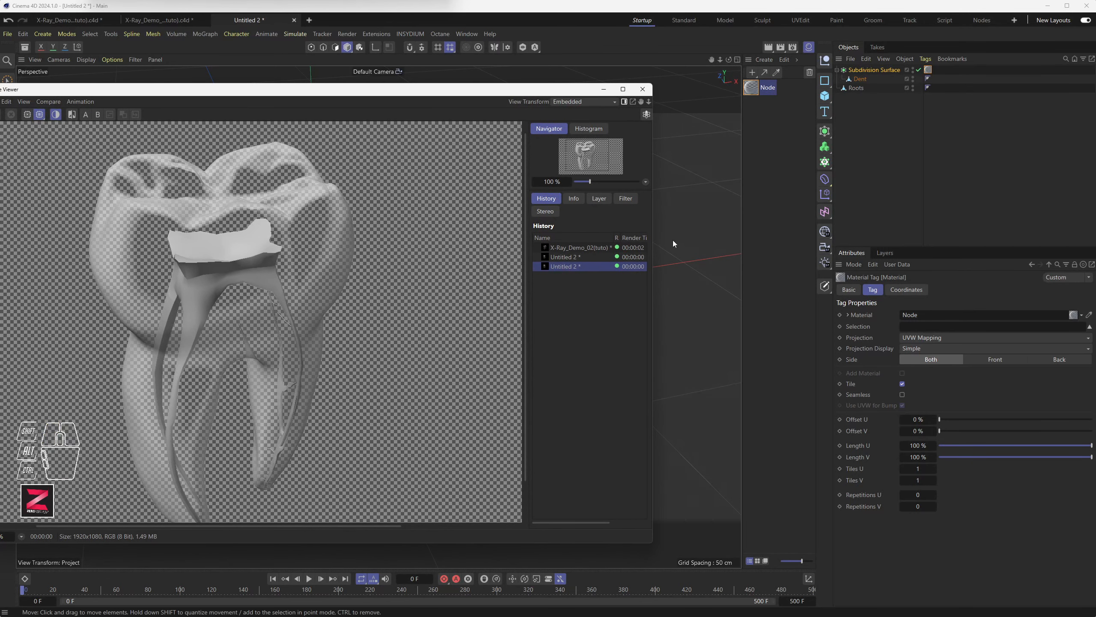
{"action": "left_click_drag", "start_coordinate": [652, 245], "coordinate": [514, 245]}
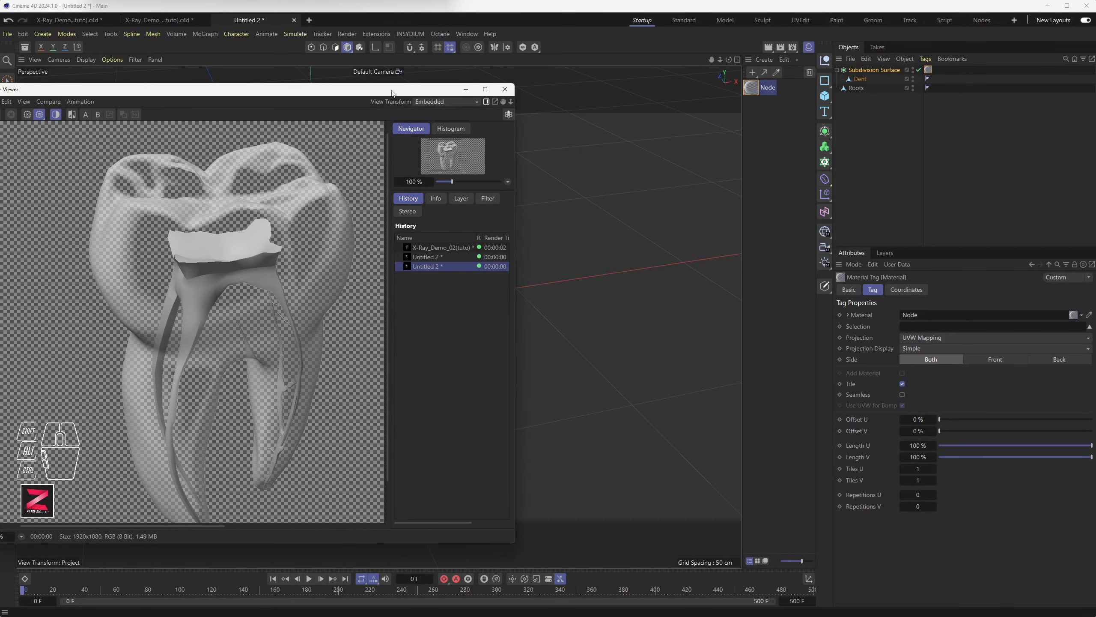
{"action": "left_click_drag", "start_coordinate": [392, 91], "coordinate": [469, 78]}
Duplicate the Node material and rename the copy NodeRed
{"action": "left_click_drag", "start_coordinate": [774, 92], "coordinate": [771, 119], "text": "ctrl"}
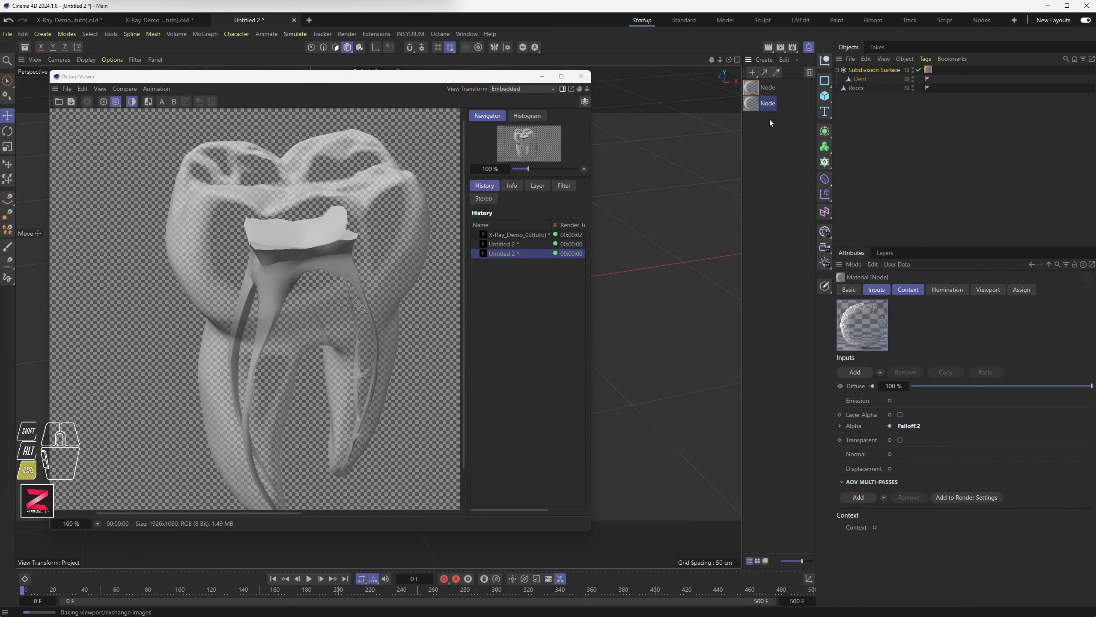
{"action": "double_click", "coordinate": [769, 103]}
{"action": "left_click", "coordinate": [780, 103]}
{"action": "type", "text": "Red"}
{"action": "key", "text": "Return"}
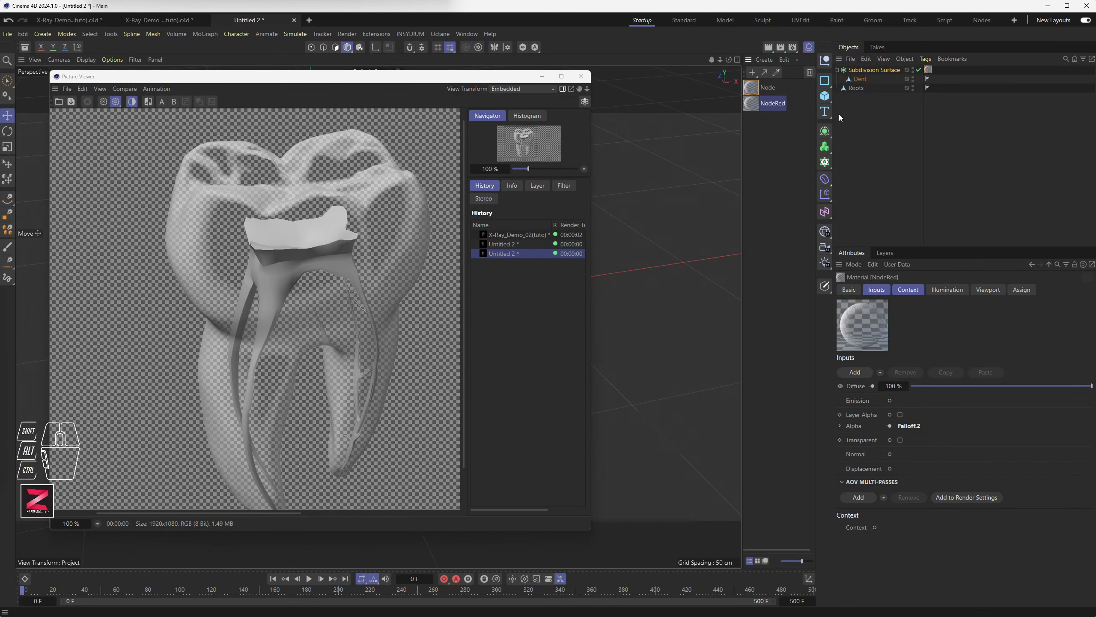
Change the Diffuse node's color to saturated red in the NodeRed material and close its graph
{"action": "double_click", "coordinate": [760, 106]}
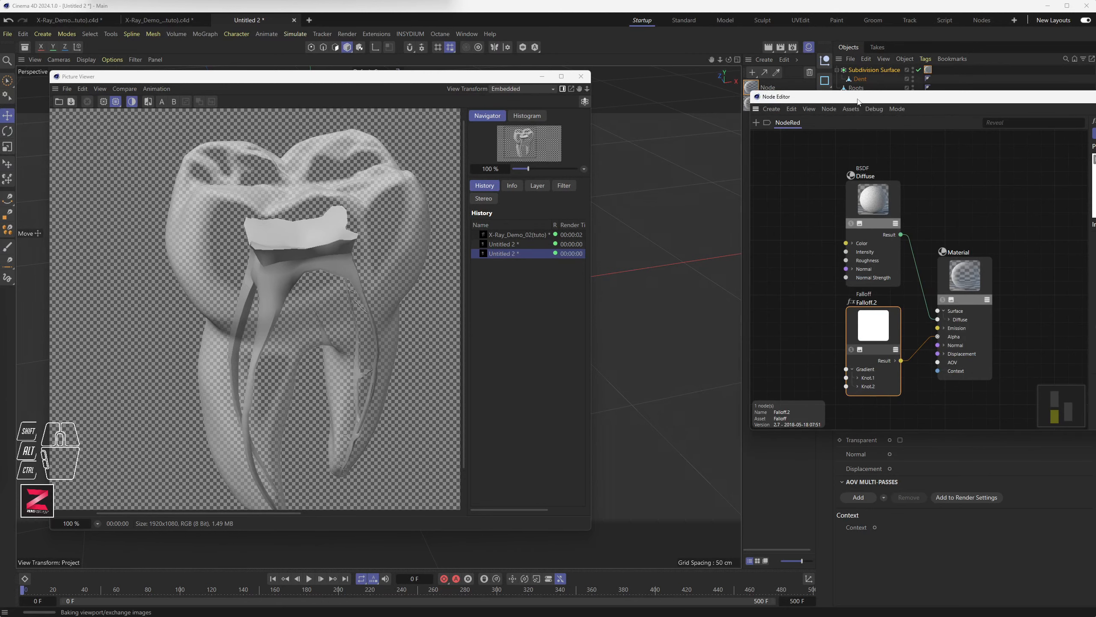
{"action": "left_click_drag", "start_coordinate": [837, 96], "coordinate": [510, 101]}
{"action": "left_click", "coordinate": [547, 203]}
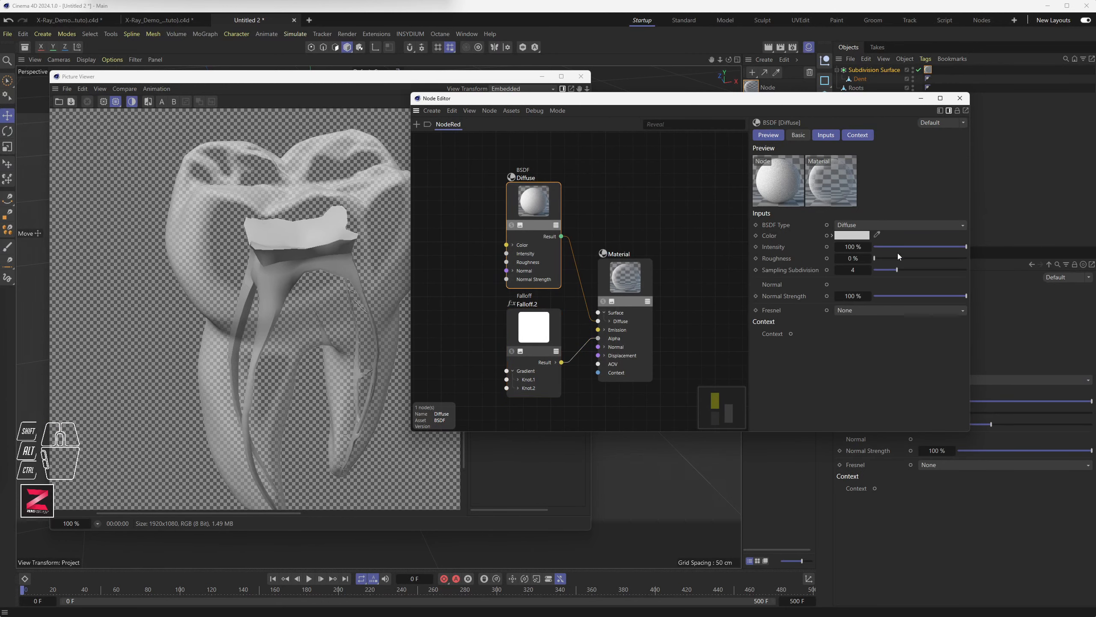
{"action": "left_click", "coordinate": [853, 235]}
{"action": "left_click", "coordinate": [928, 327]}
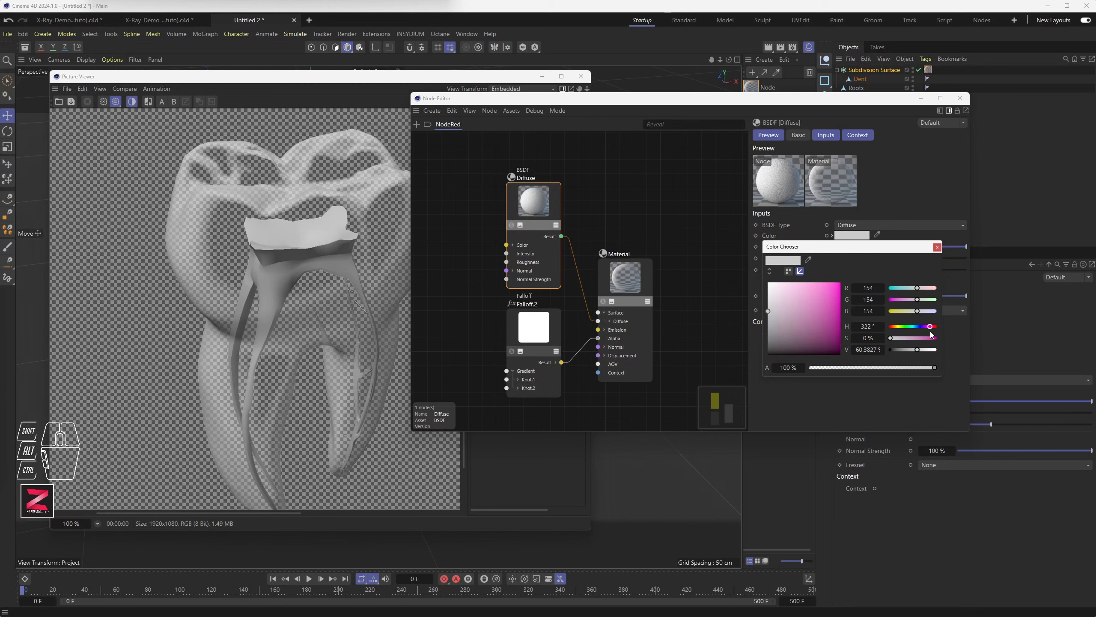
{"action": "left_click", "coordinate": [929, 338]}
{"action": "left_click_drag", "start_coordinate": [932, 327], "coordinate": [934, 349]}
{"action": "left_click", "coordinate": [937, 248]}
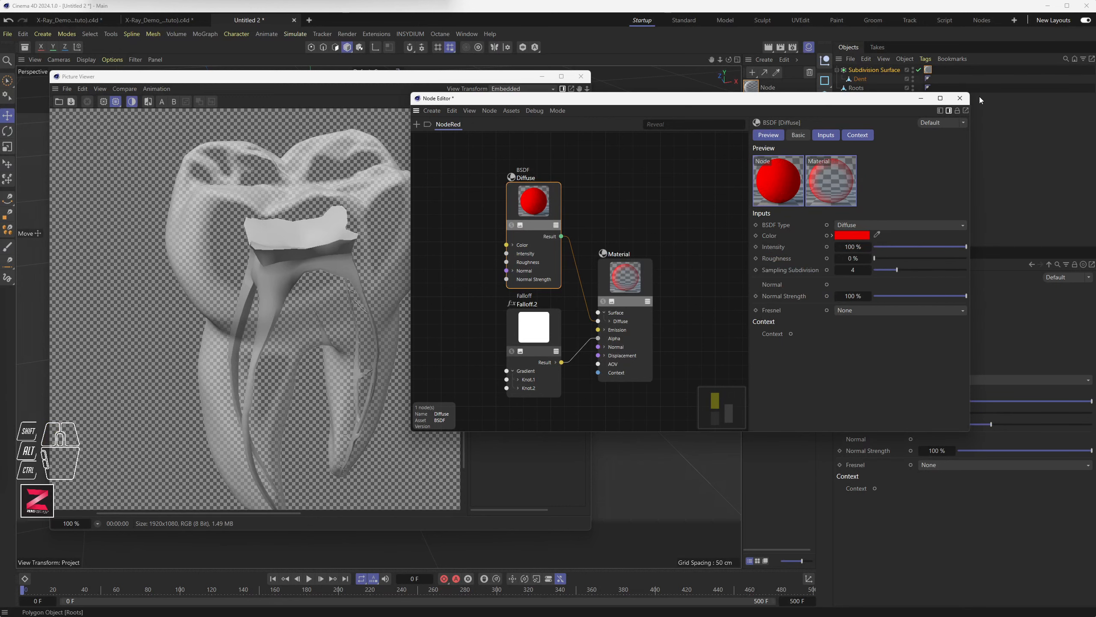
{"action": "left_click", "coordinate": [961, 98]}
Apply the NodeRed material to the Roots object and inspect a new Picture Viewer render up close
{"action": "left_click_drag", "start_coordinate": [762, 105], "coordinate": [856, 89]}
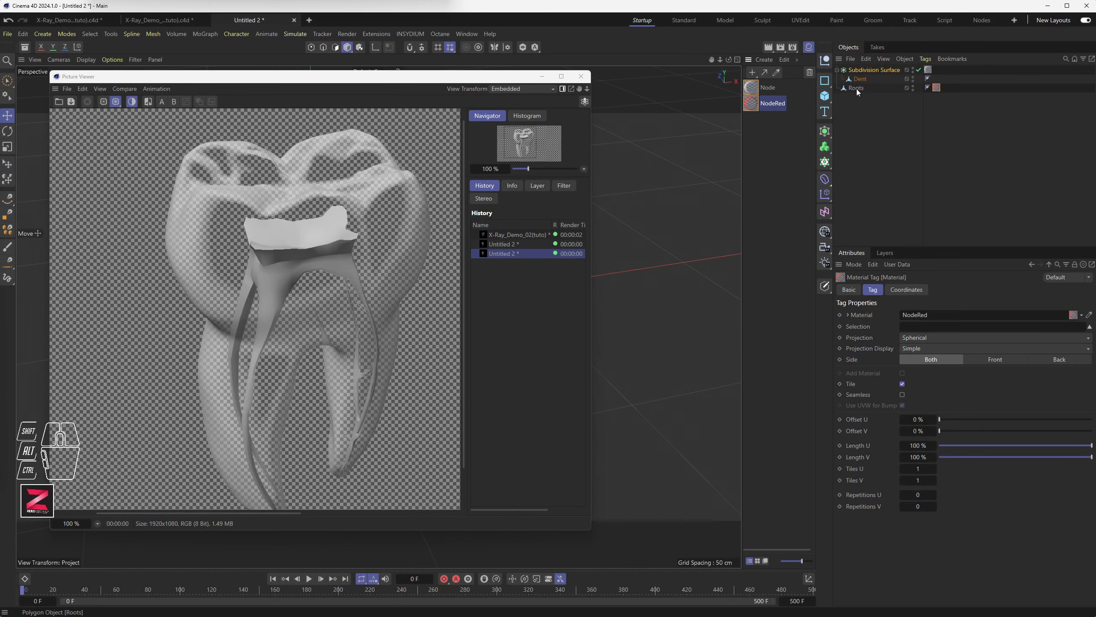
{"action": "left_click", "coordinate": [781, 47]}
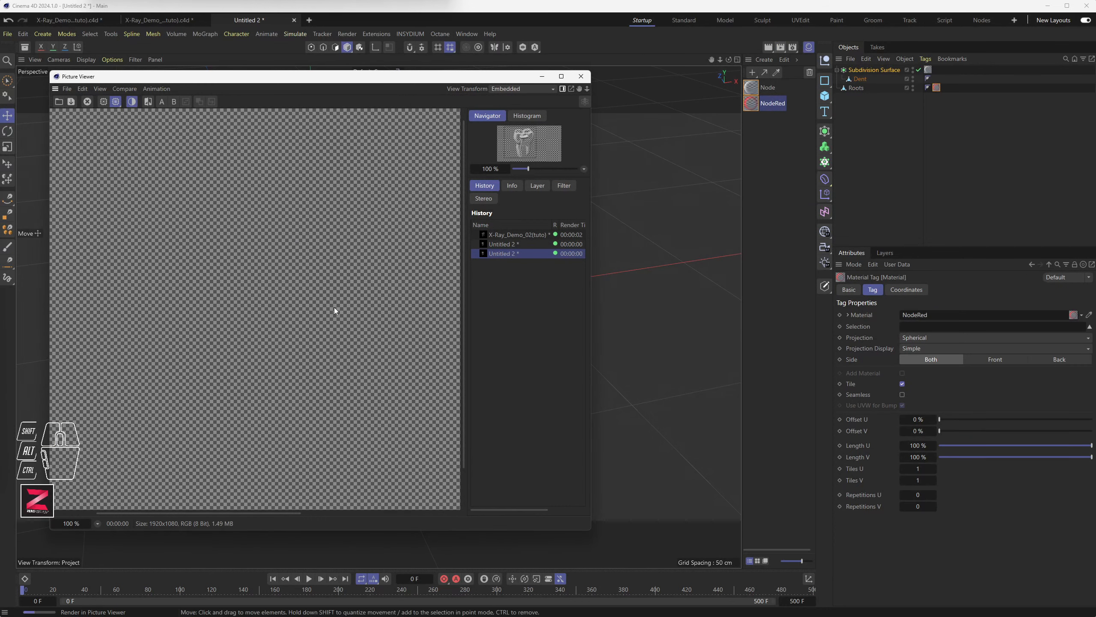
{"action": "left_click_drag", "start_coordinate": [335, 307], "coordinate": [282, 292]}
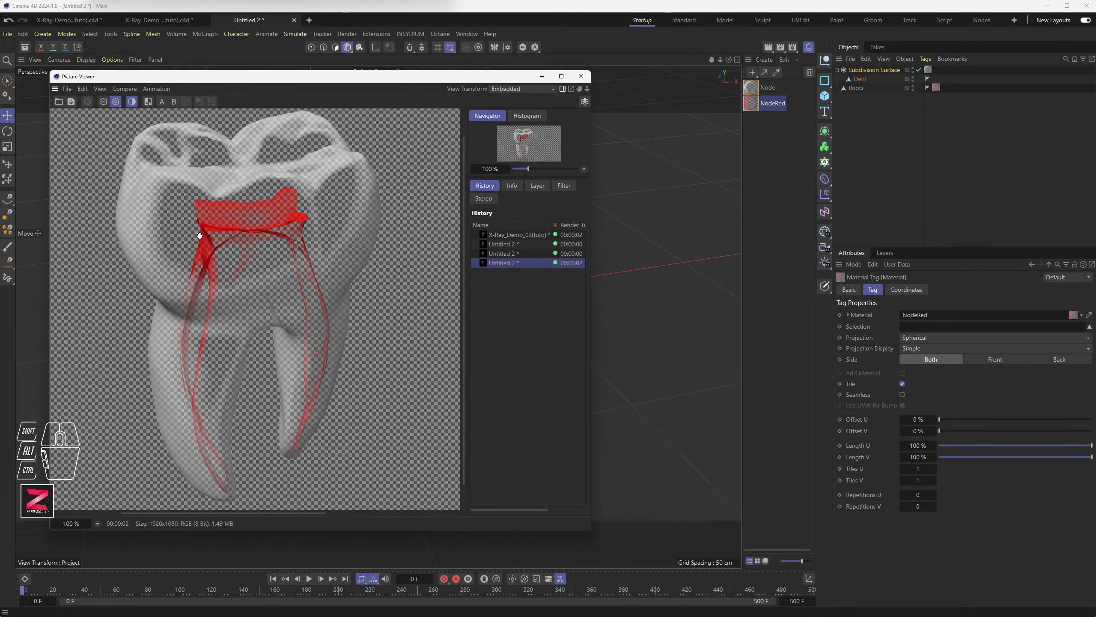
{"action": "scroll", "coordinate": [247, 228], "scroll_direction": "up", "scroll_amount": 5}
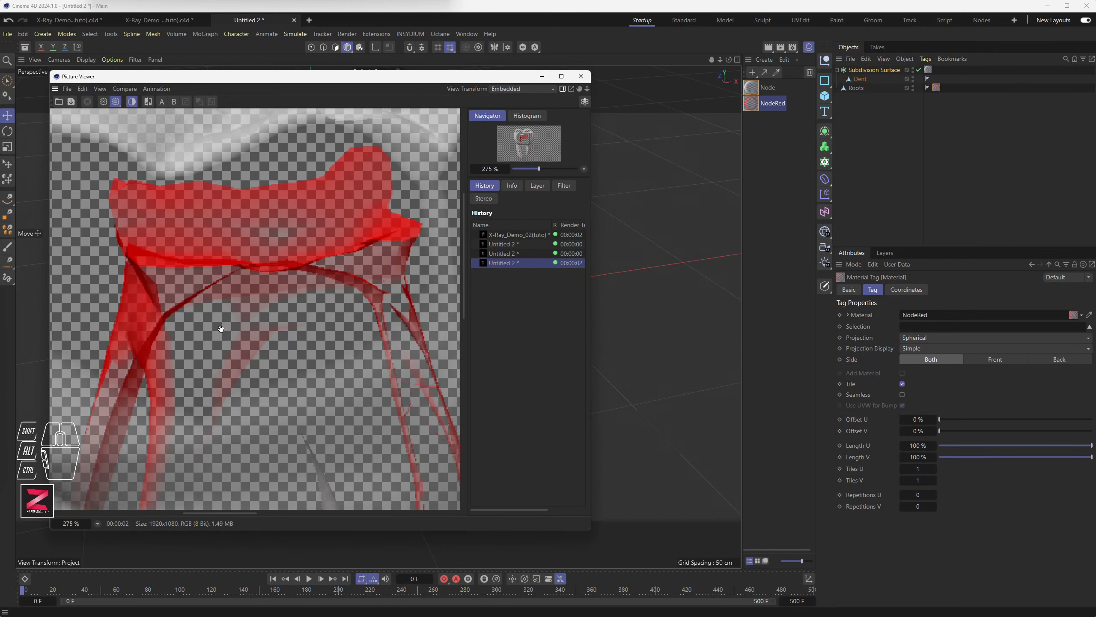
{"action": "scroll", "coordinate": [297, 281], "scroll_direction": "down", "scroll_amount": 6}
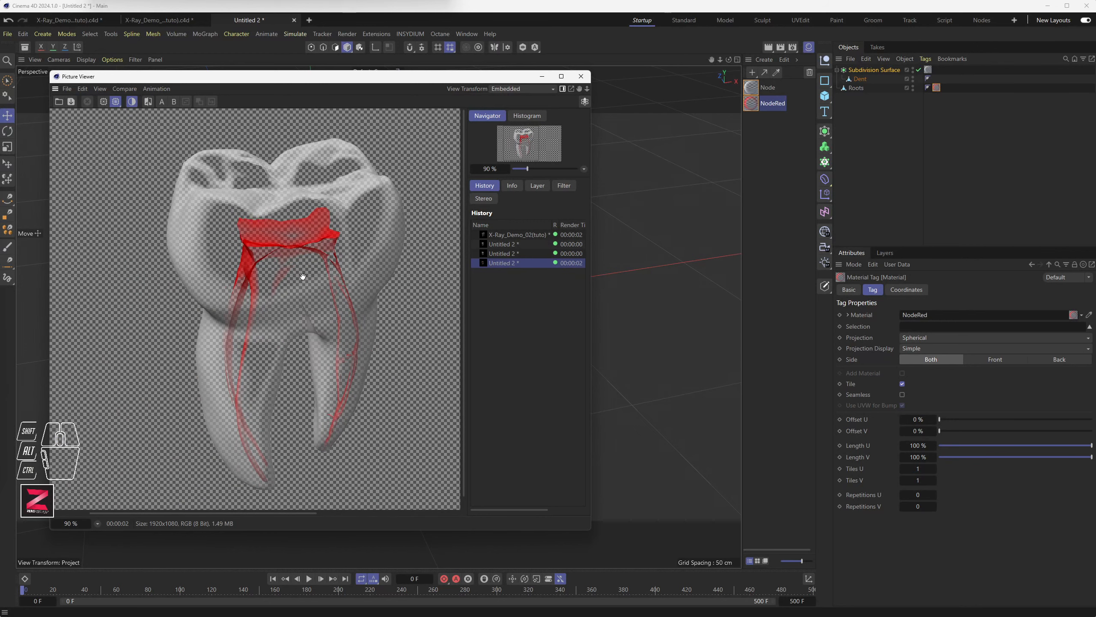
{"action": "left_click", "coordinate": [581, 76]}
In the Node material's Falloff gradient, move the black knot to about 75 % and the white knot to about 32 %
{"action": "double_click", "coordinate": [752, 89]}
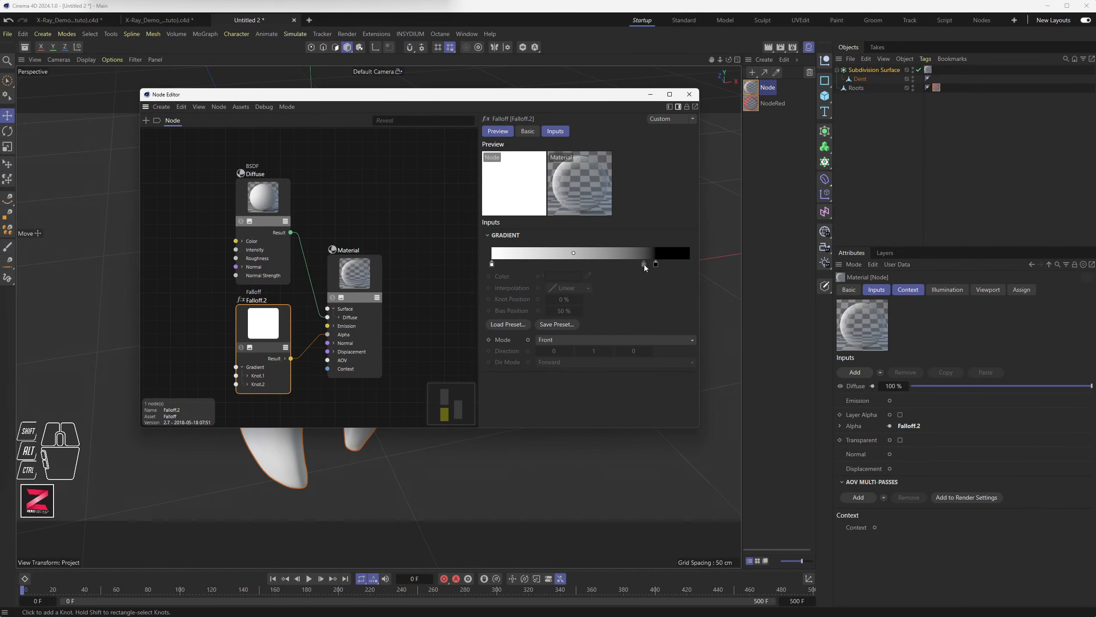
{"action": "mouse_move", "coordinate": [656, 264]}
{"action": "left_mouse_down"}
{"action": "mouse_move", "coordinate": [598, 268]}
{"action": "mouse_move", "coordinate": [656, 268]}
{"action": "mouse_move", "coordinate": [640, 268]}
{"action": "left_mouse_up"}
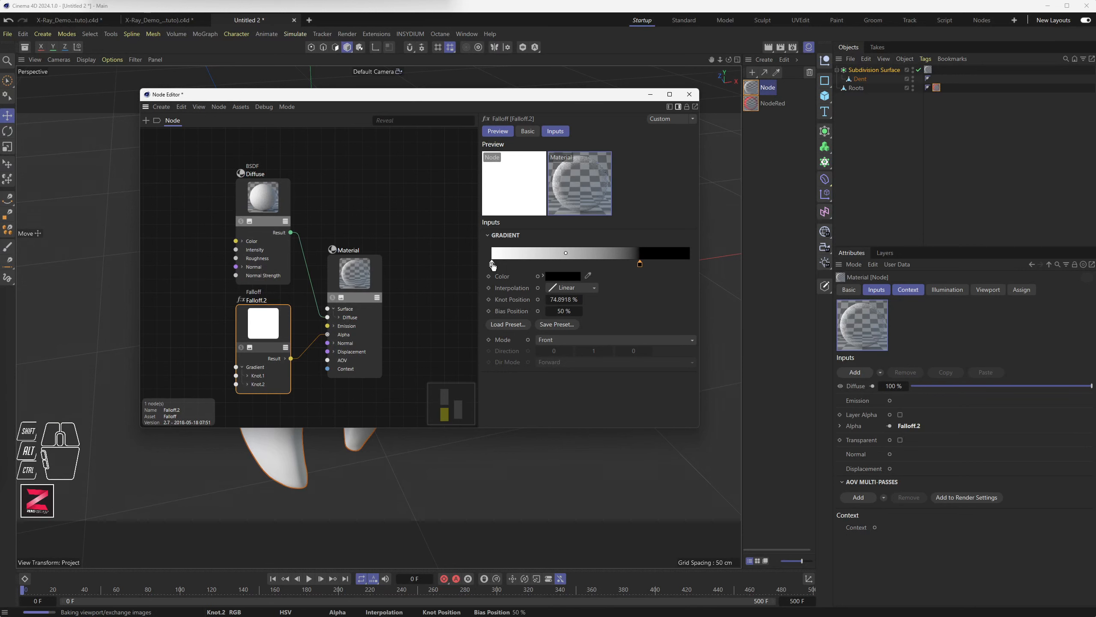
{"action": "left_click_drag", "start_coordinate": [493, 267], "coordinate": [573, 268]}
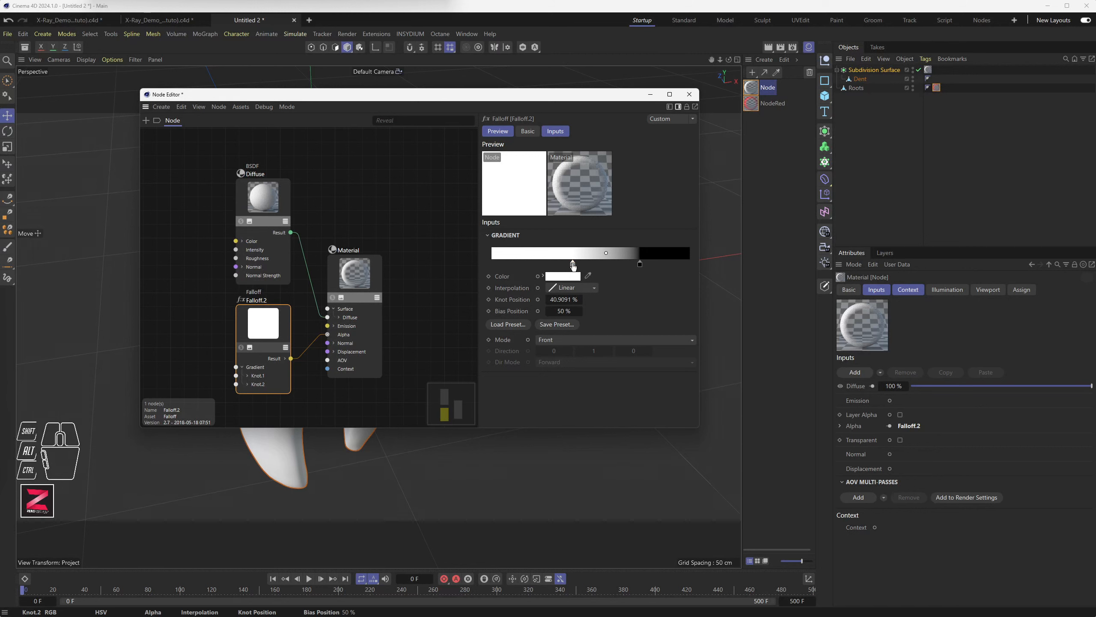
{"action": "left_click_drag", "start_coordinate": [573, 265], "coordinate": [556, 265]}
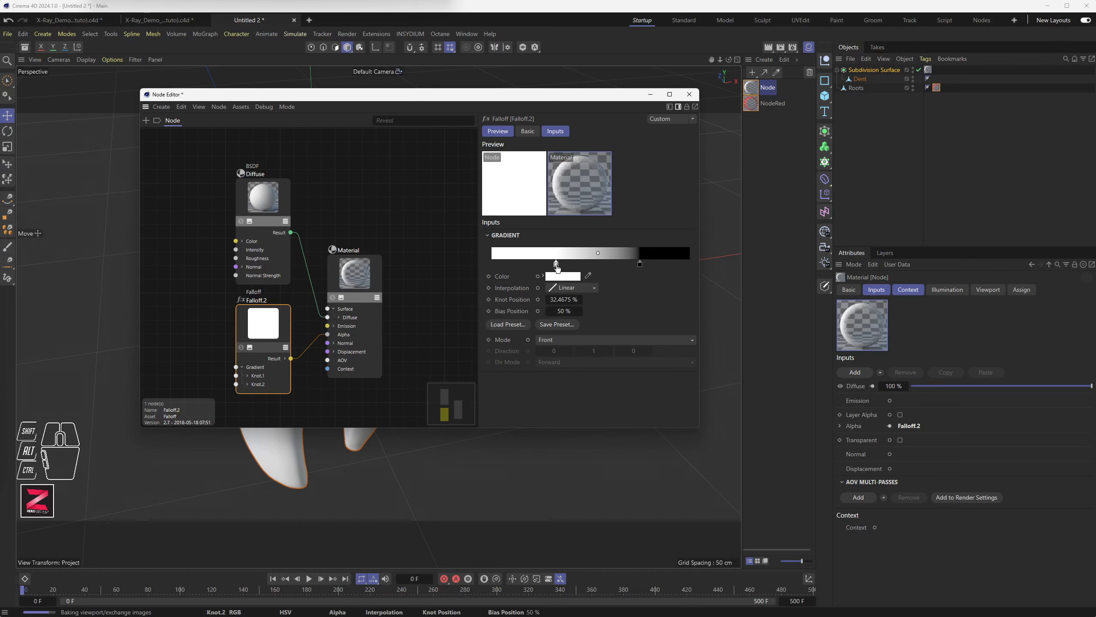
Darken the Falloff gradient's white knot slightly to an off-white and close the Node material's graph
{"action": "left_click", "coordinate": [560, 275]}
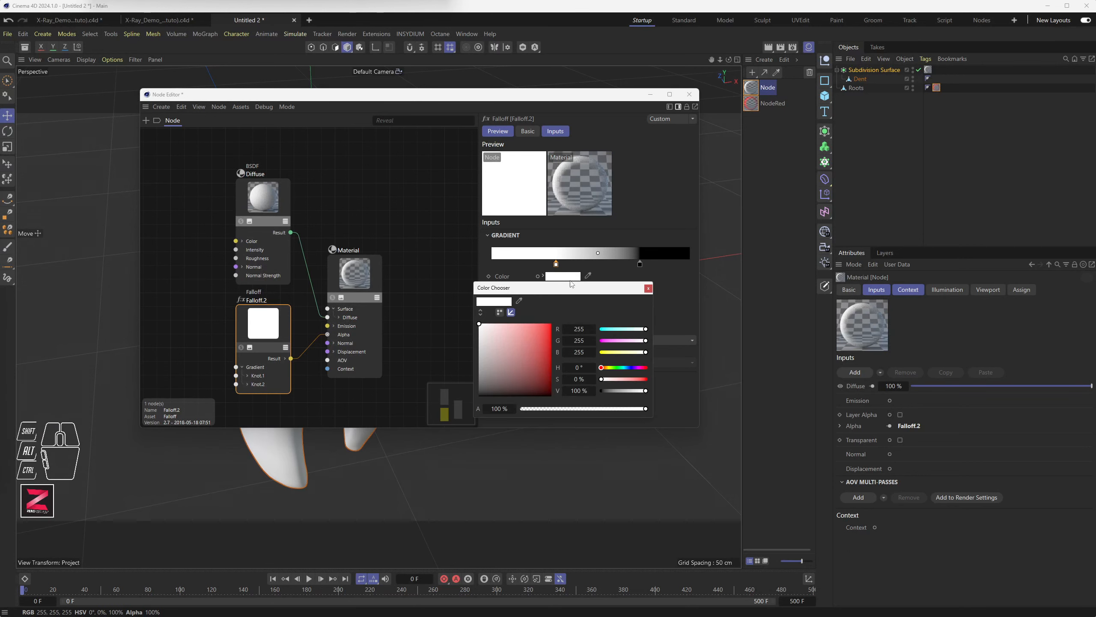
{"action": "left_click_drag", "start_coordinate": [646, 395], "coordinate": [643, 394]}
{"action": "left_click", "coordinate": [649, 288]}
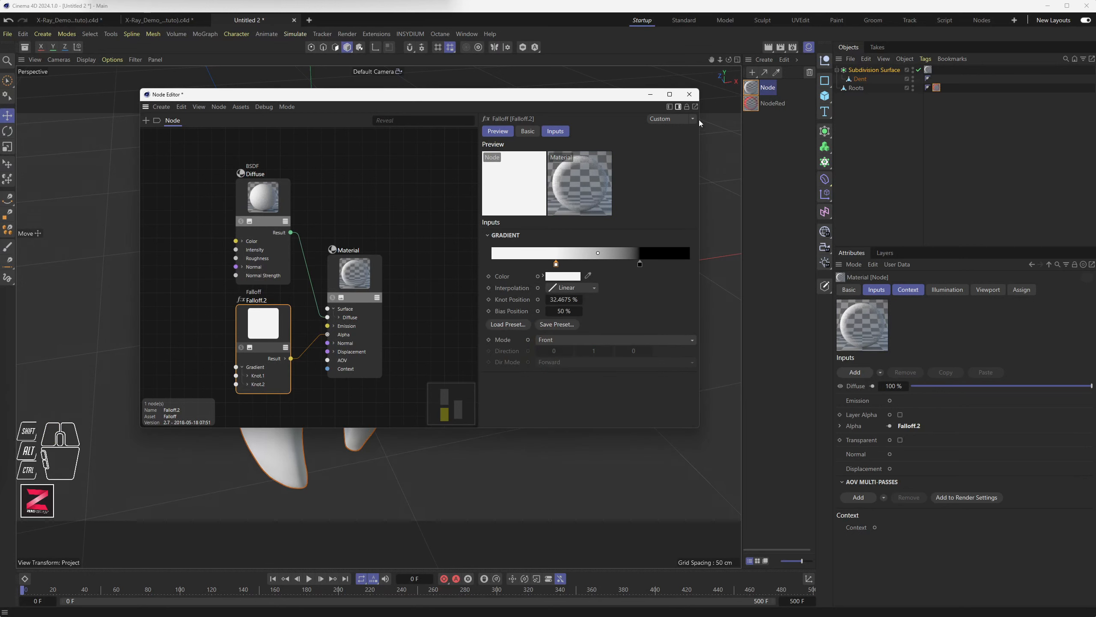
{"action": "left_click", "coordinate": [690, 94]}
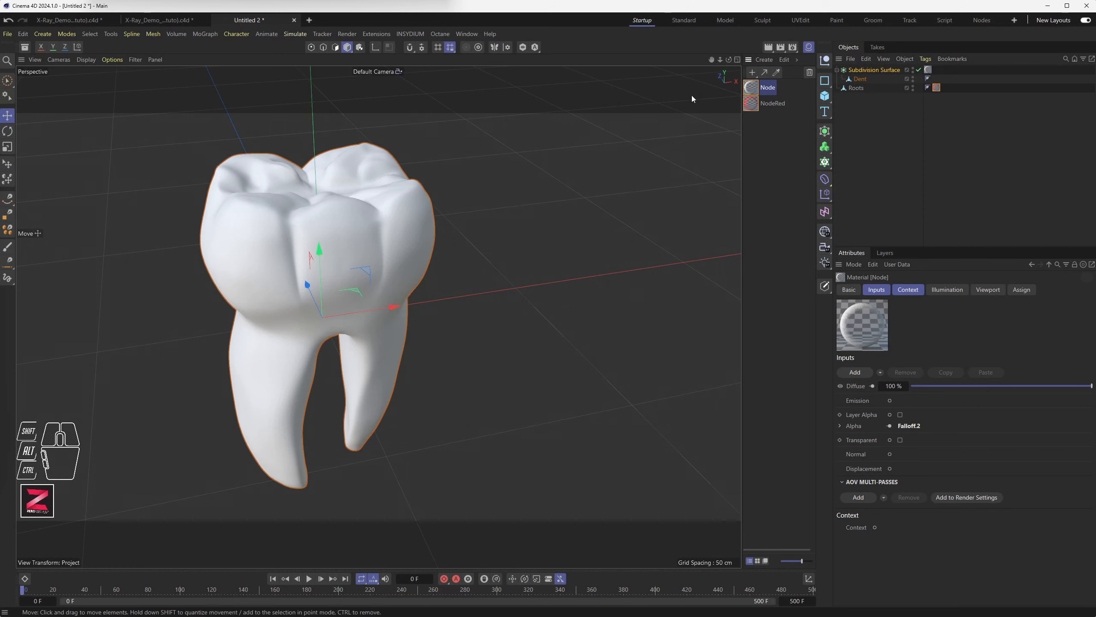
Render the tooth to the Picture Viewer and inspect the adjusted falloff transparency up close and in full
{"action": "left_click", "coordinate": [781, 47]}
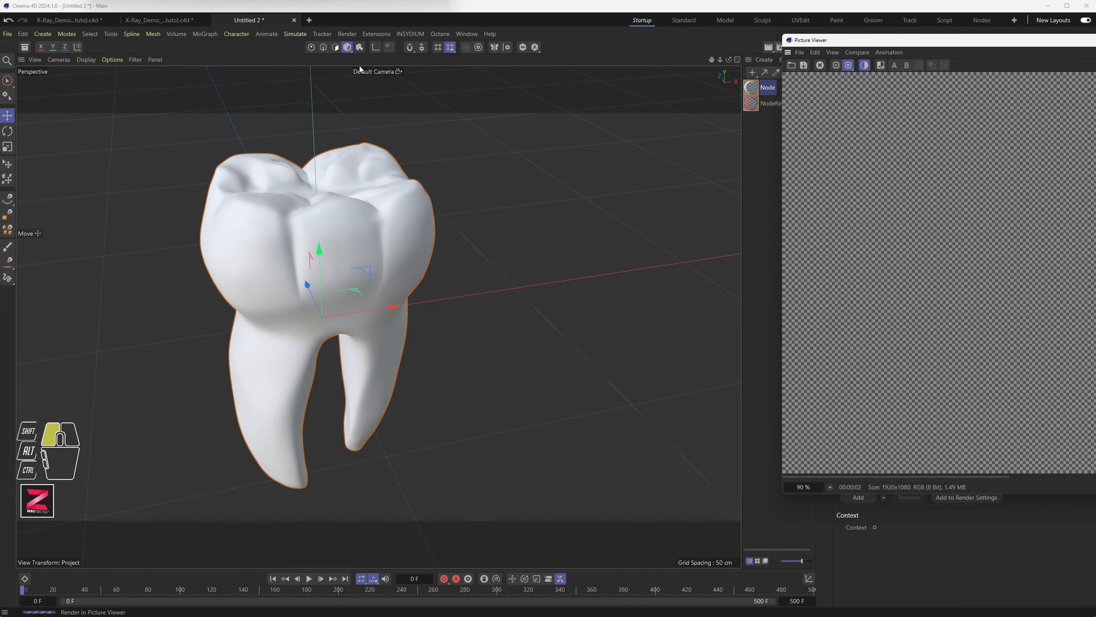
{"action": "left_click_drag", "start_coordinate": [360, 66], "coordinate": [320, 71]}
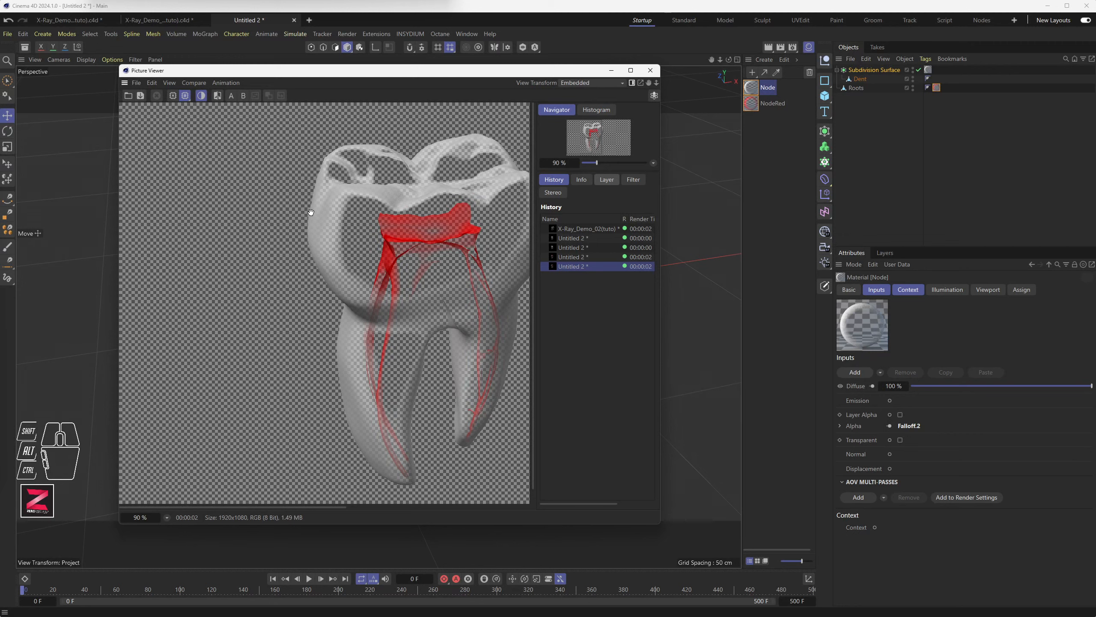
{"action": "scroll", "coordinate": [317, 225], "scroll_direction": "up", "scroll_amount": 5}
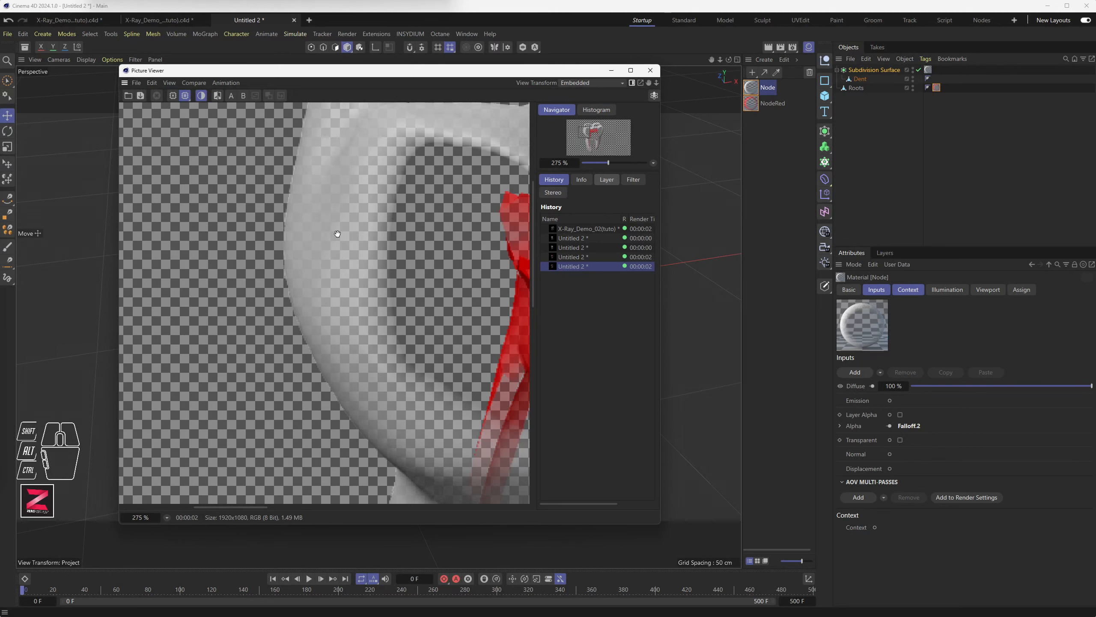
{"action": "scroll", "coordinate": [337, 234], "scroll_direction": "down", "scroll_amount": 5}
{"action": "left_click_drag", "start_coordinate": [389, 251], "coordinate": [348, 250]}
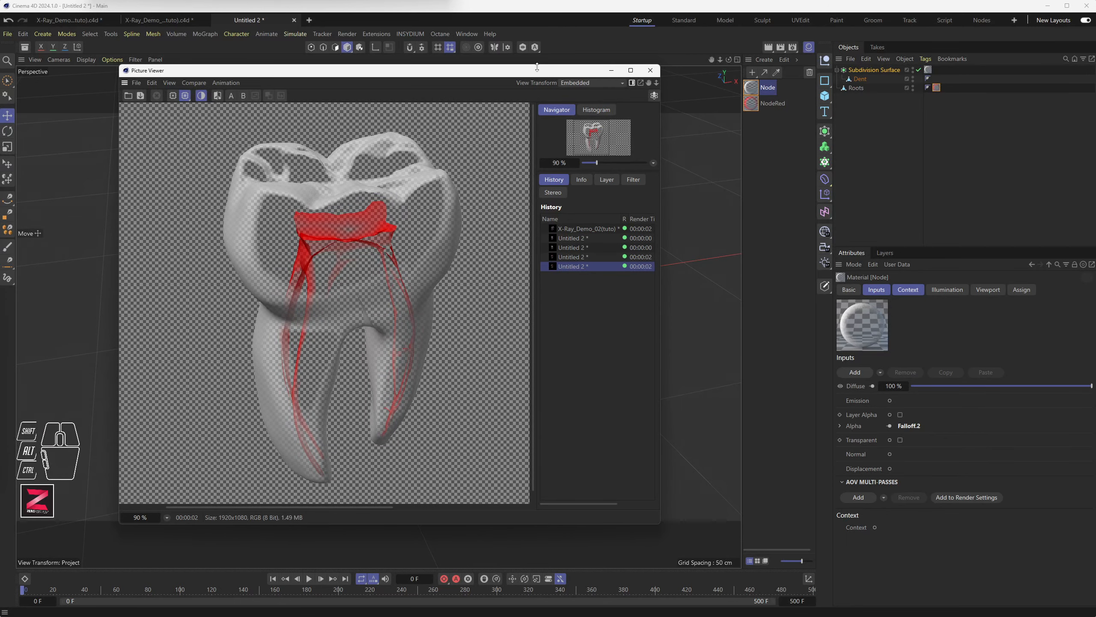
Orbit to a closer, lower front view of the tooth and render that angle in the Picture Viewer for comparison
{"action": "left_click_drag", "start_coordinate": [546, 69], "coordinate": [896, 67]}
{"action": "left_click_drag", "start_coordinate": [406, 205], "coordinate": [377, 158], "text": "alt"}
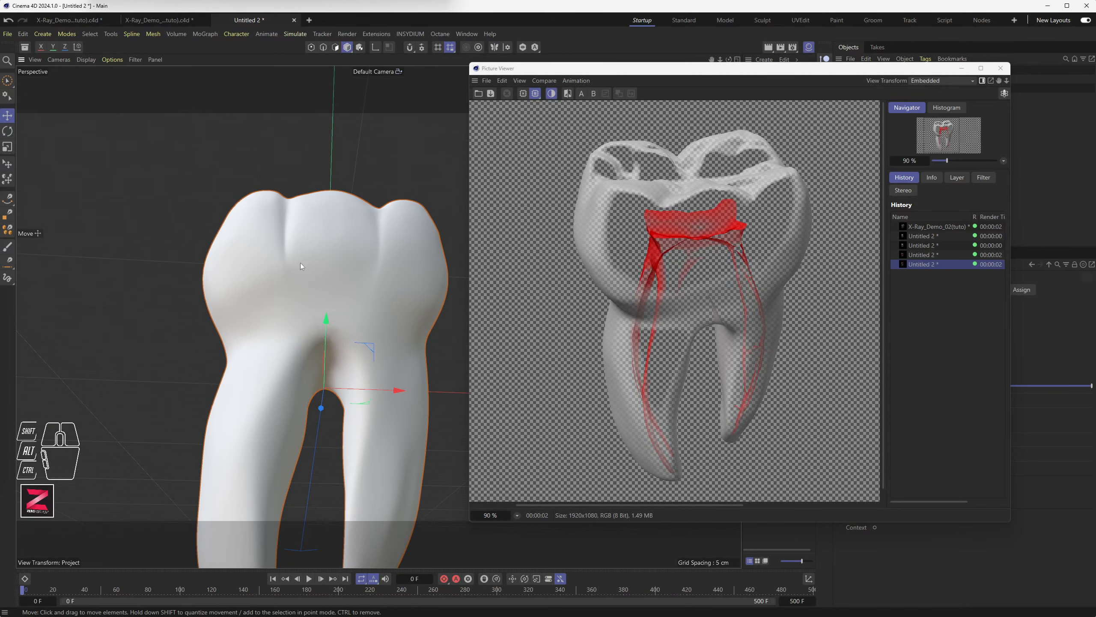
{"action": "scroll", "coordinate": [300, 266], "scroll_direction": "up", "scroll_amount": 2}
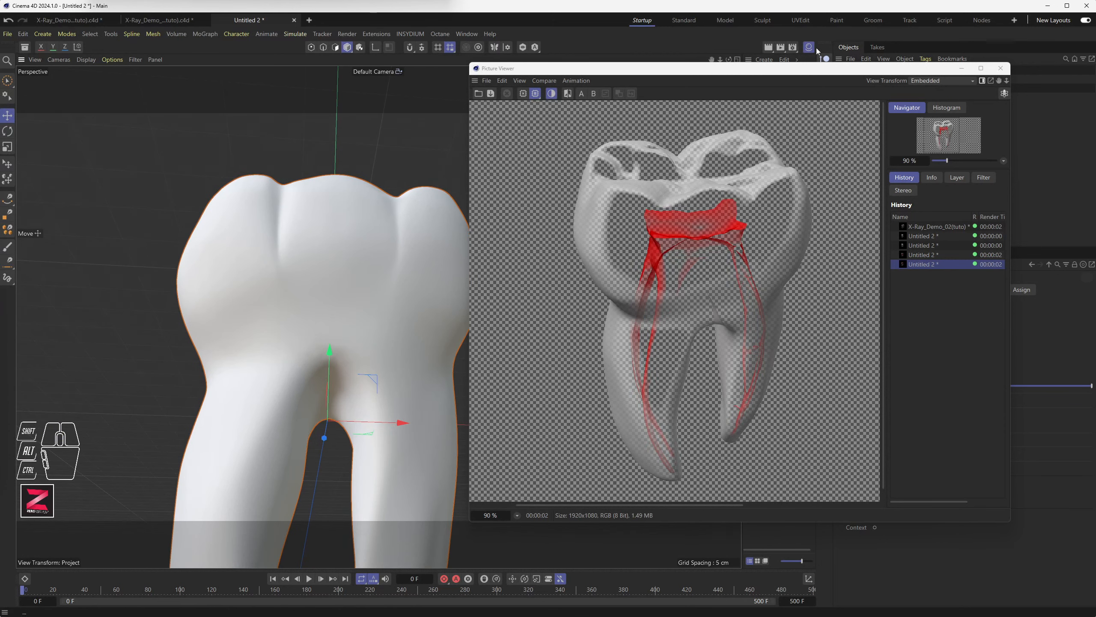
{"action": "left_click", "coordinate": [780, 47]}
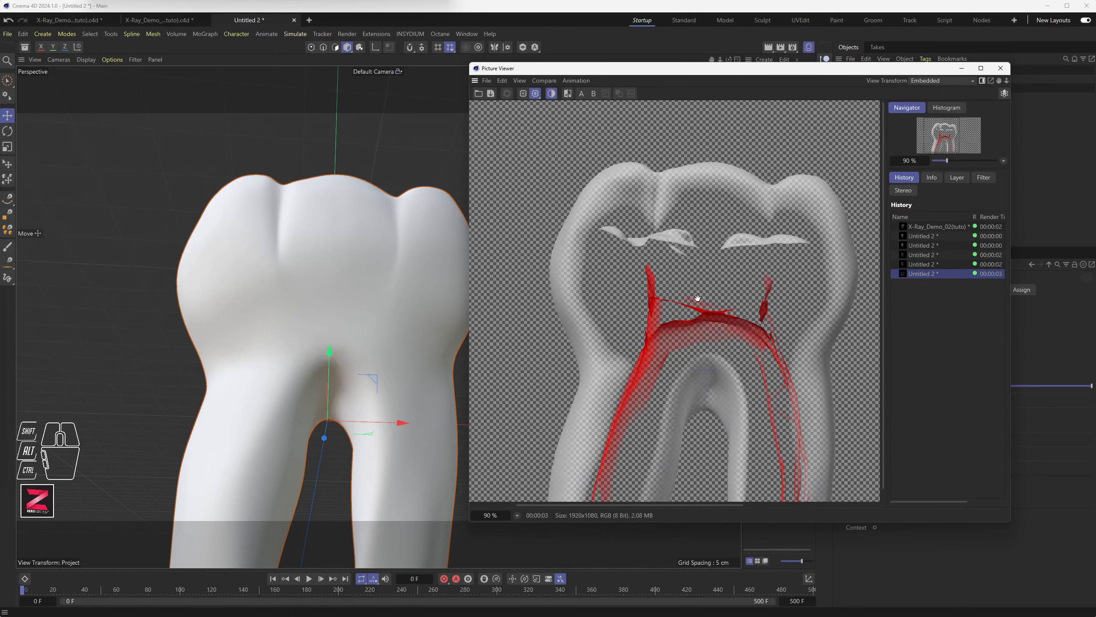
{"action": "left_click_drag", "start_coordinate": [705, 74], "coordinate": [292, 82]}
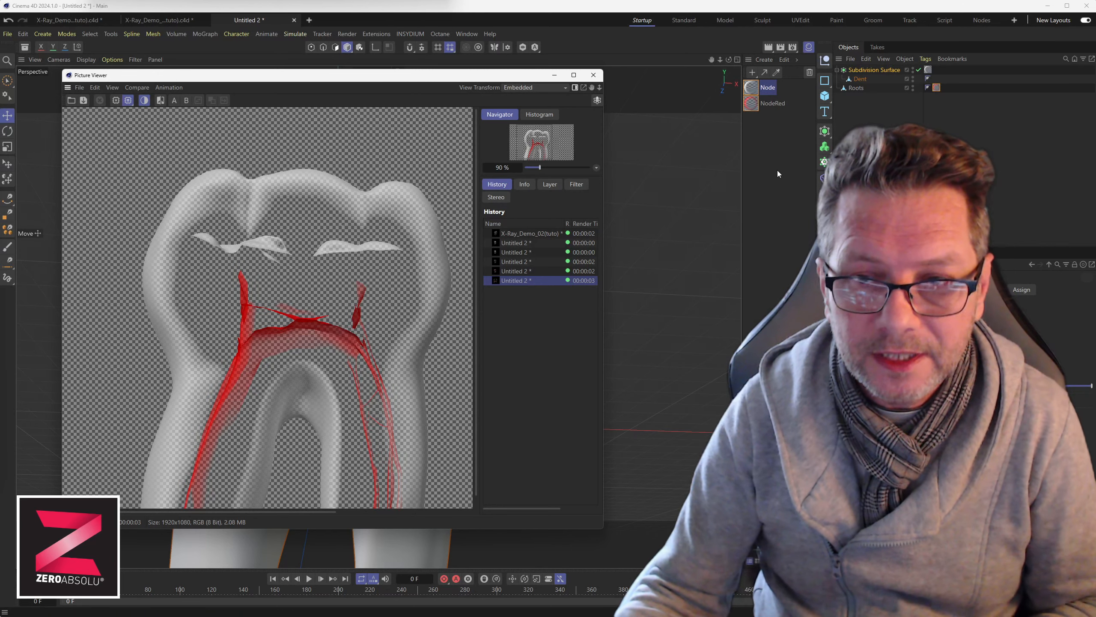
Review the Node material's graph with the Falloff node feeding its Alpha input, and close it
{"action": "double_click", "coordinate": [753, 95]}
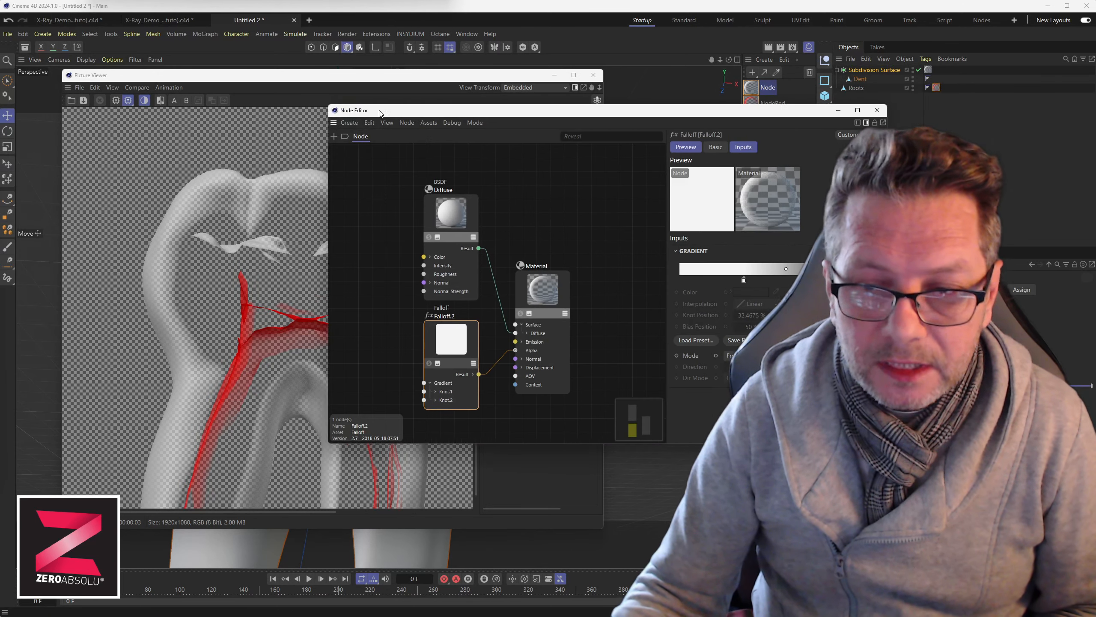
{"action": "left_click_drag", "start_coordinate": [421, 353], "coordinate": [399, 337]}
{"action": "left_click", "coordinate": [863, 111]}
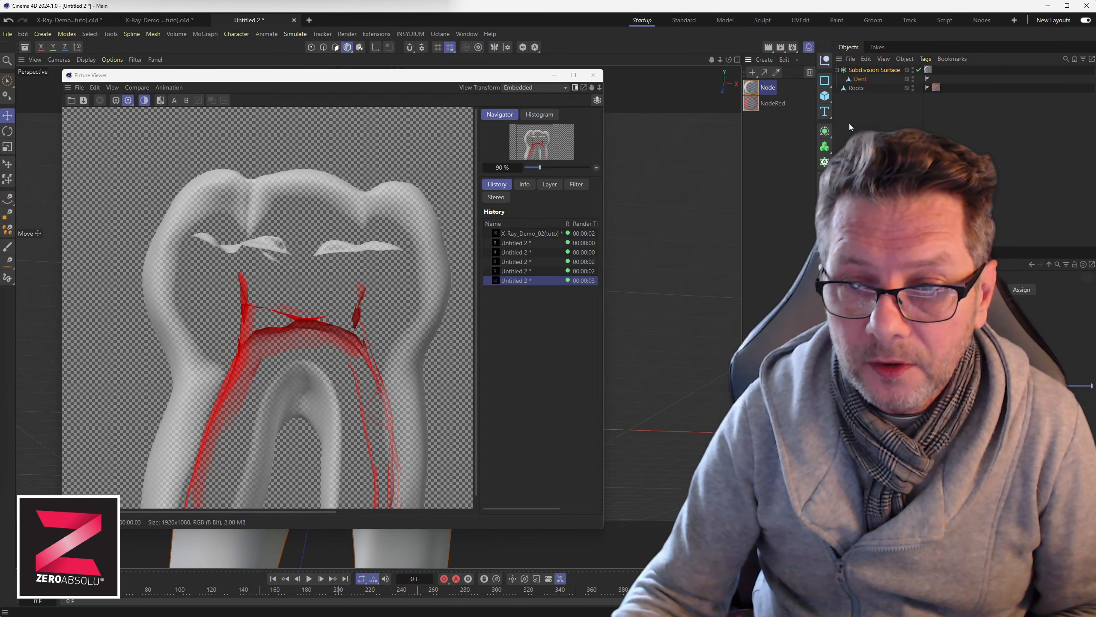
Create a new standard material, enable its Alpha channel and load a Falloff shader as the alpha texture
{"action": "left_click", "coordinate": [753, 72]}
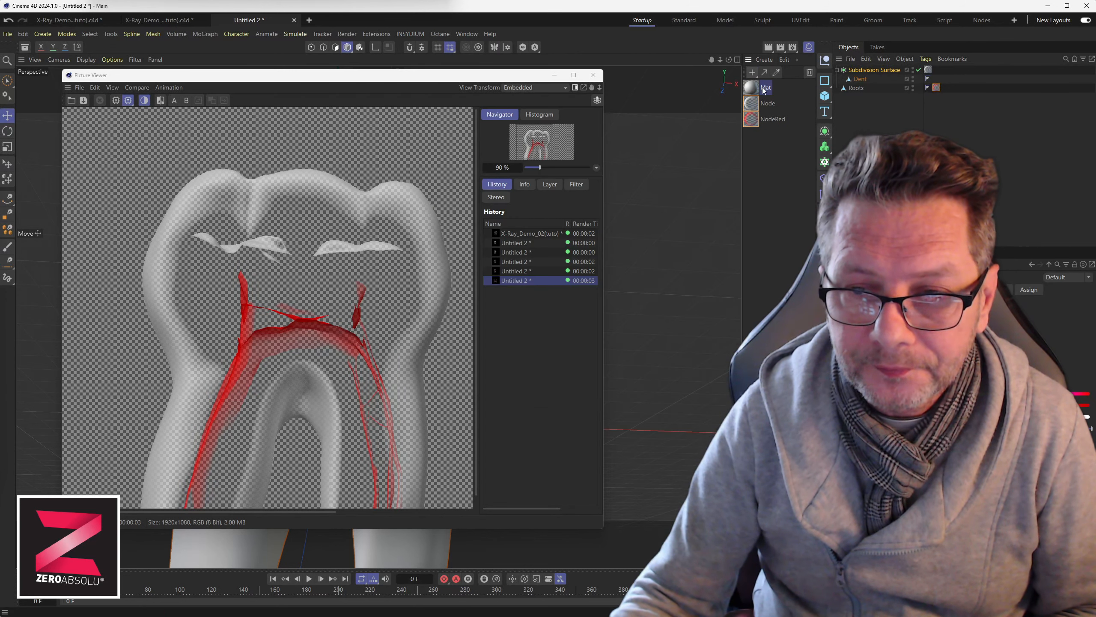
{"action": "double_click", "coordinate": [756, 91]}
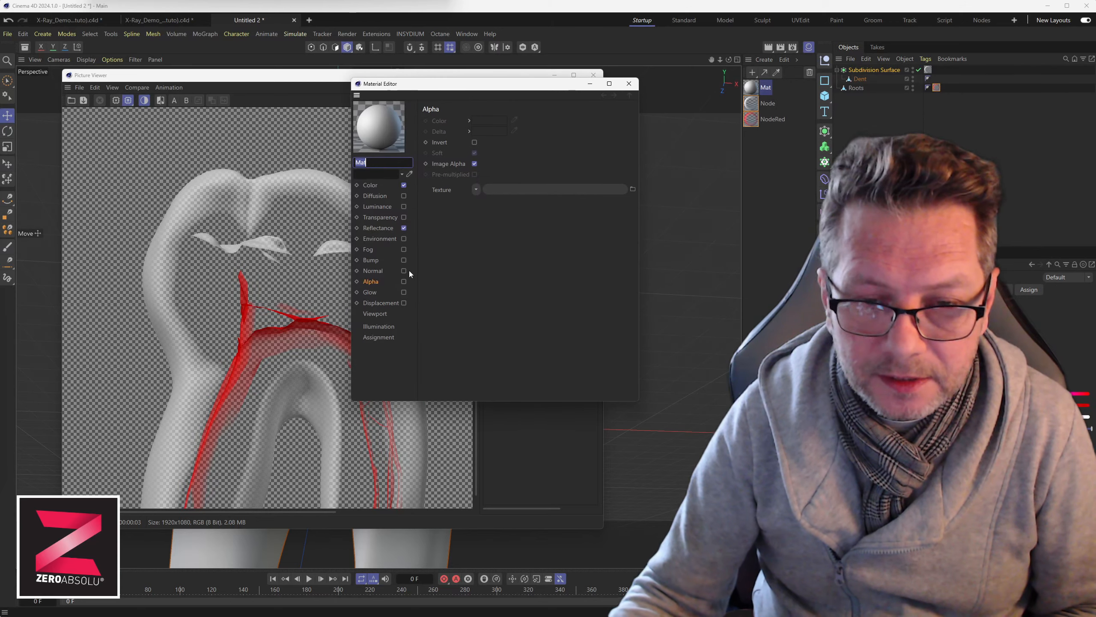
{"action": "left_click", "coordinate": [403, 281]}
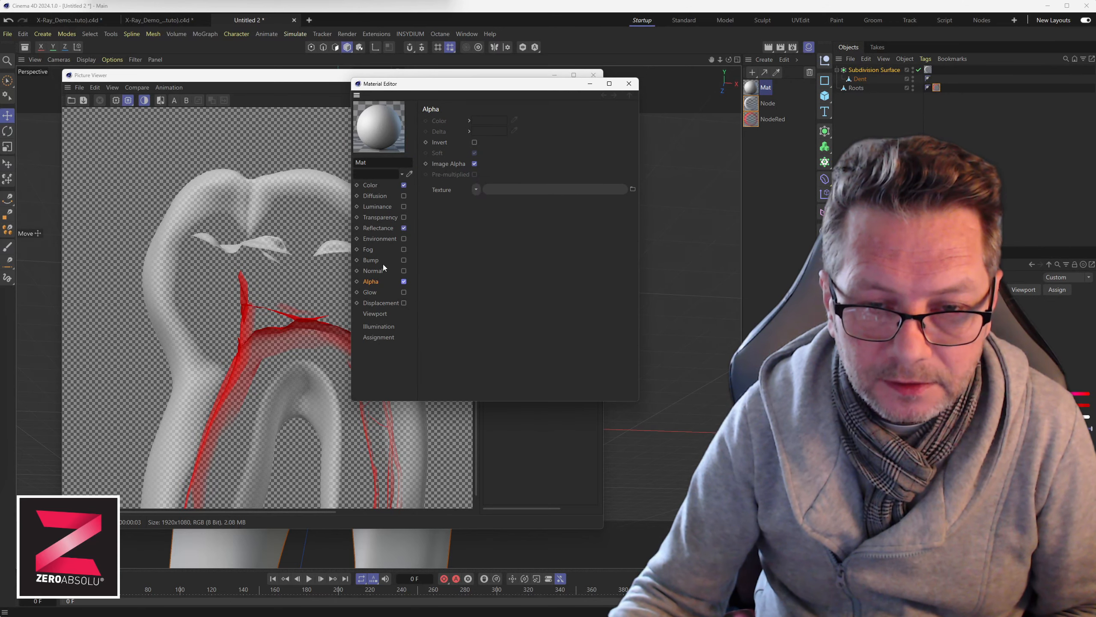
{"action": "left_click", "coordinate": [476, 190]}
{"action": "mouse_move", "coordinate": [507, 389]}
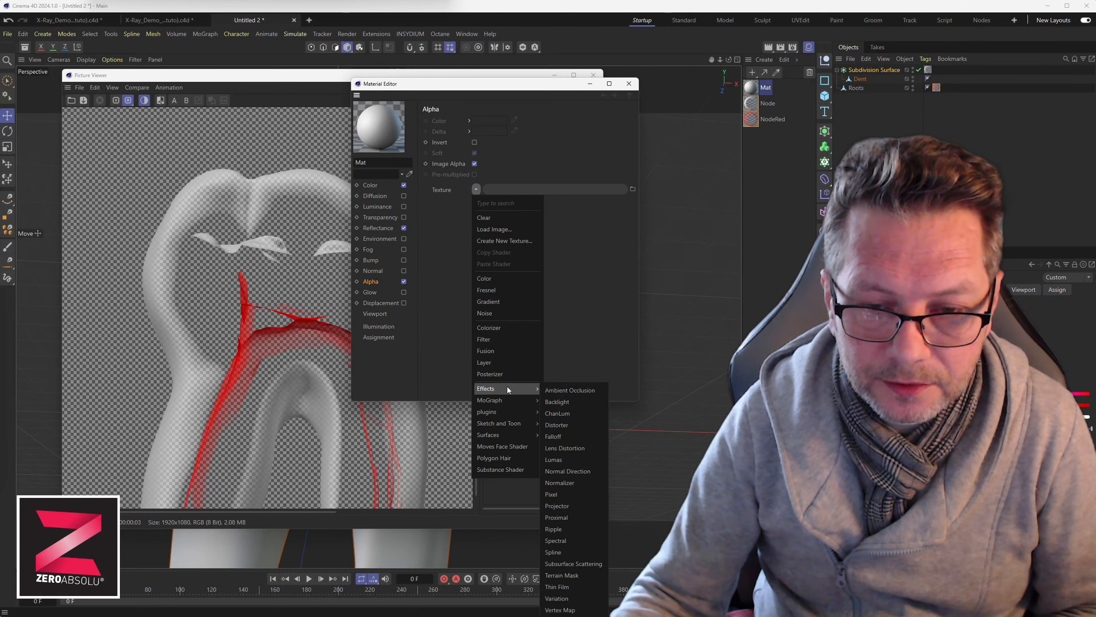
{"action": "left_click", "coordinate": [577, 435]}
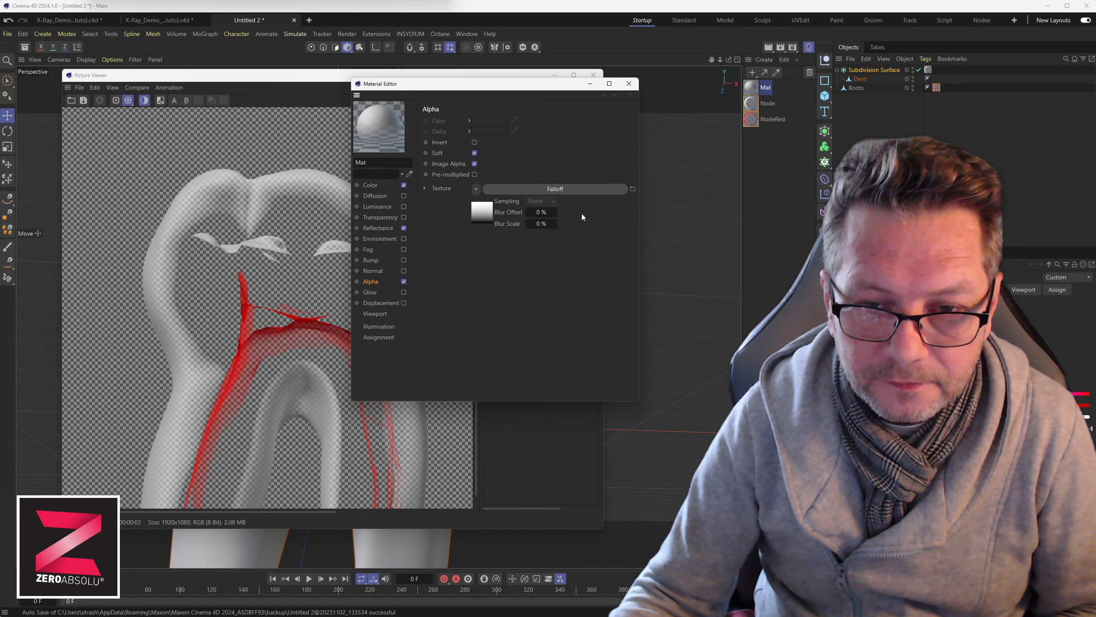
Set the Space of the Mat material's Falloff alpha shader to Camera
{"action": "left_click", "coordinate": [555, 190]}
{"action": "left_click", "coordinate": [528, 198]}
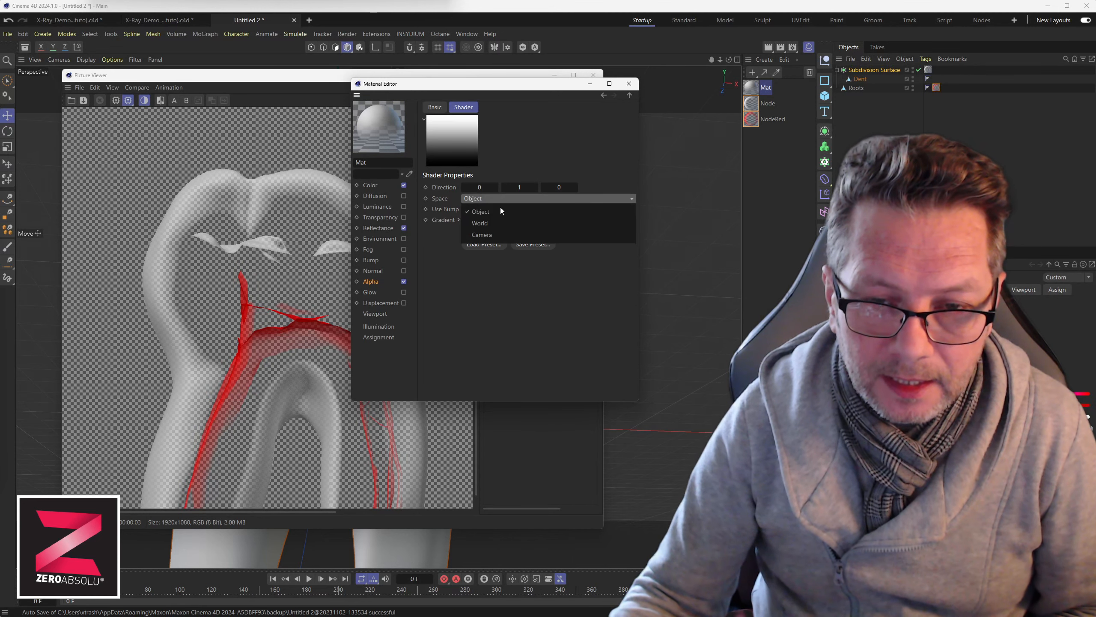
{"action": "left_click", "coordinate": [502, 237]}
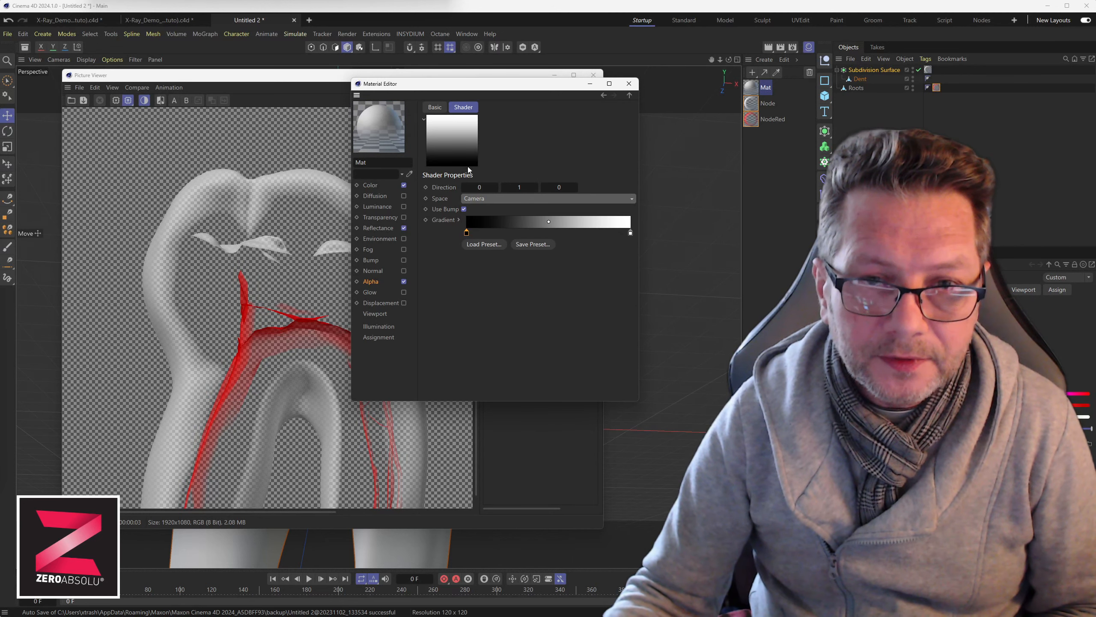